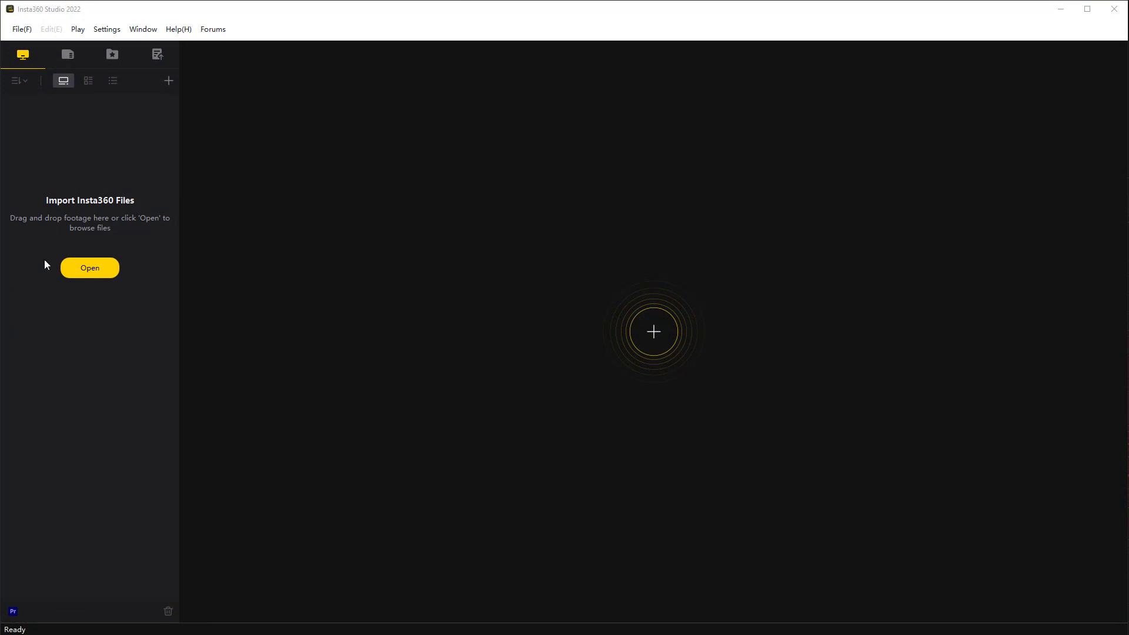
Step: Import all the .insv files from the Insta360 Sphere Videos folder, LRV_20220726_193740_11_001 through VID_20220805_100441_10_002
left_click(89, 268)
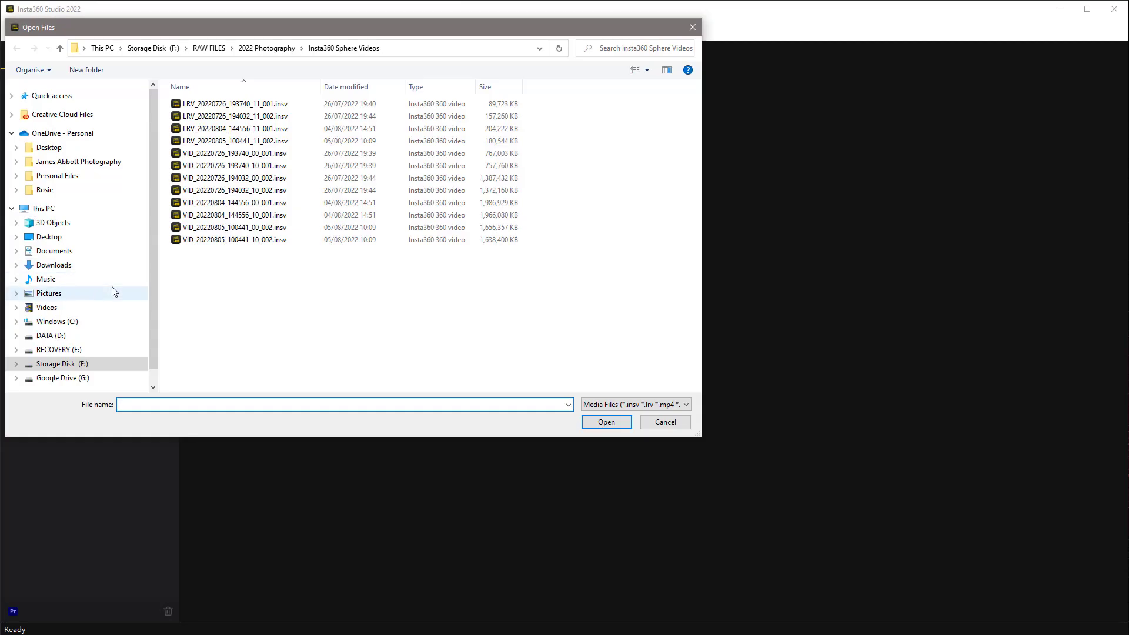
left_click(212, 239)
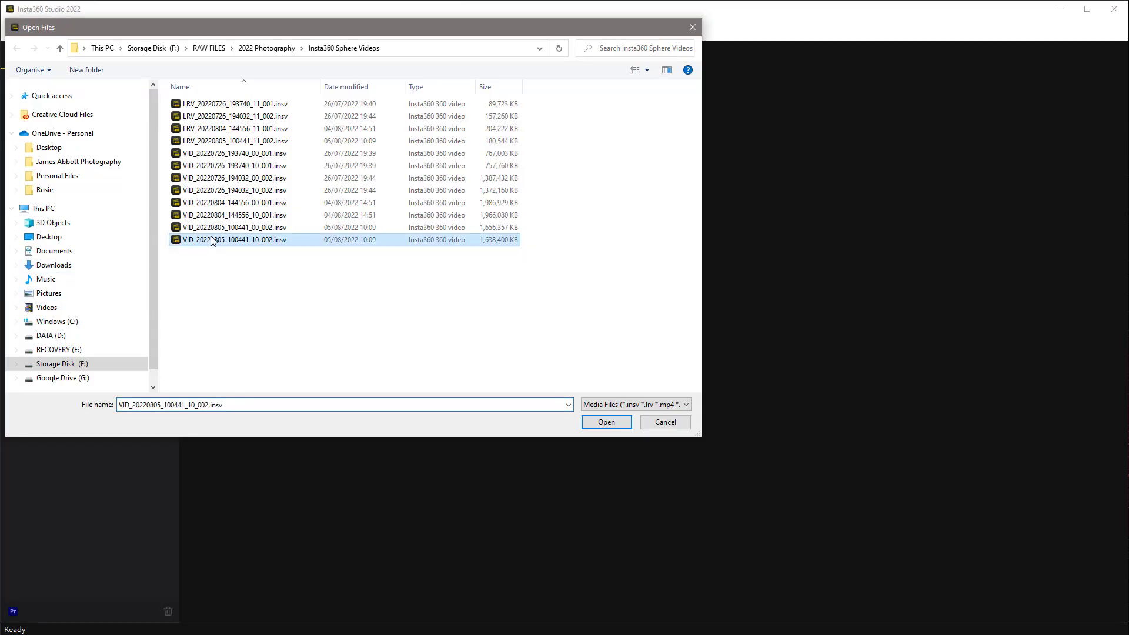
left_click(246, 104, "shift")
left_click(602, 423)
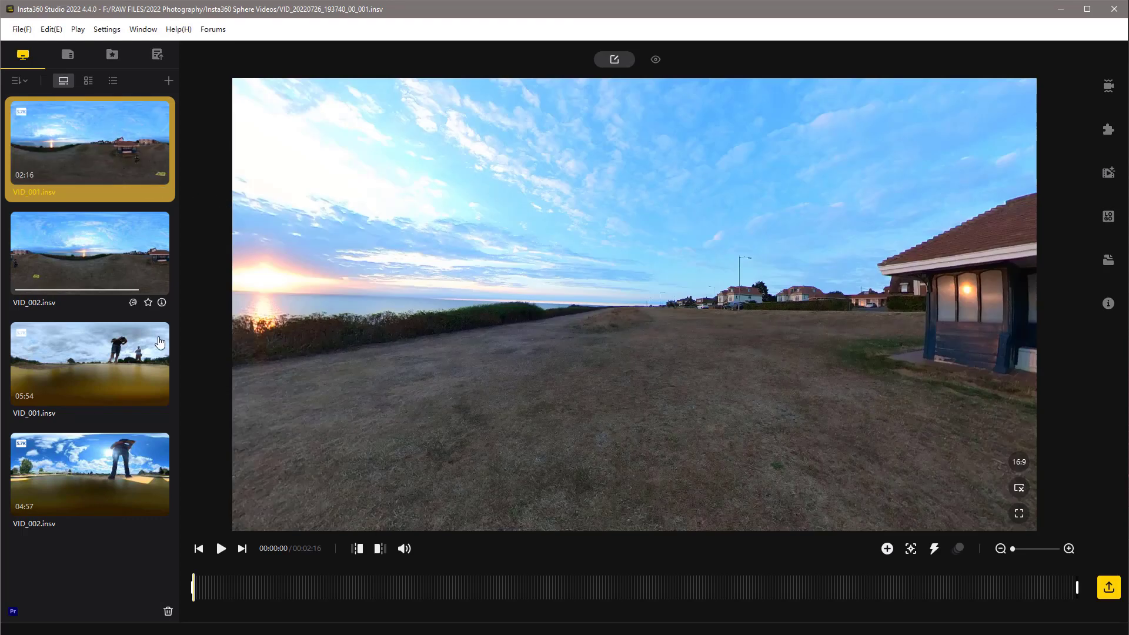
Step: Open the clip VID_20220805_100441_00_002.insv and examine the keyframes and speed sections of its existing edit
left_click(117, 474)
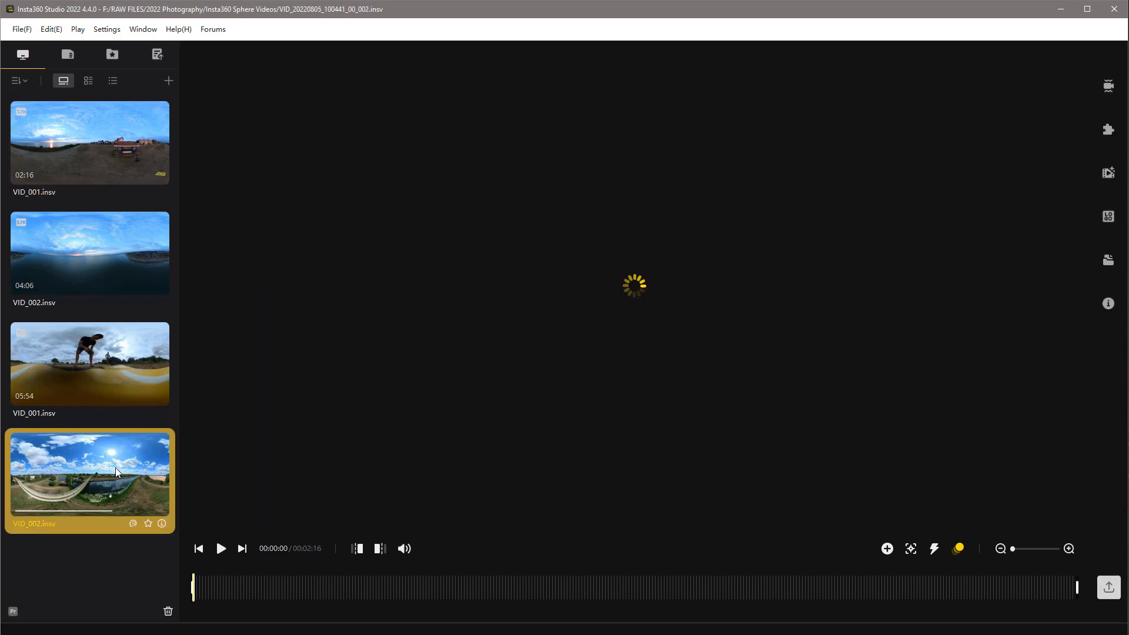
scroll(876, 593, "up", 5)
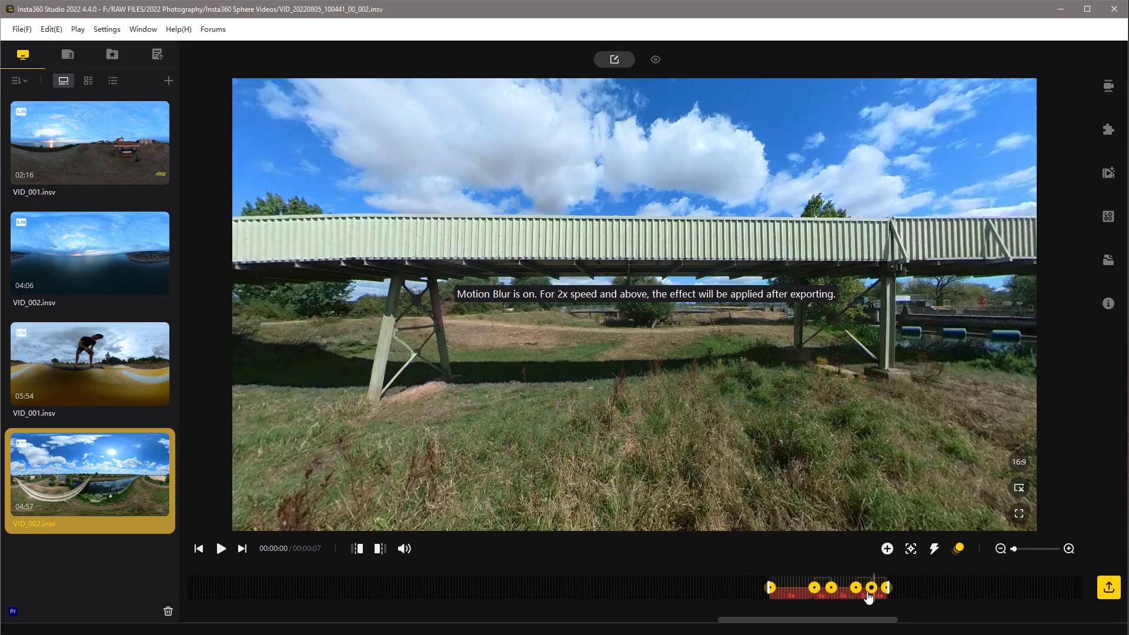
scroll(831, 595, "up", 3)
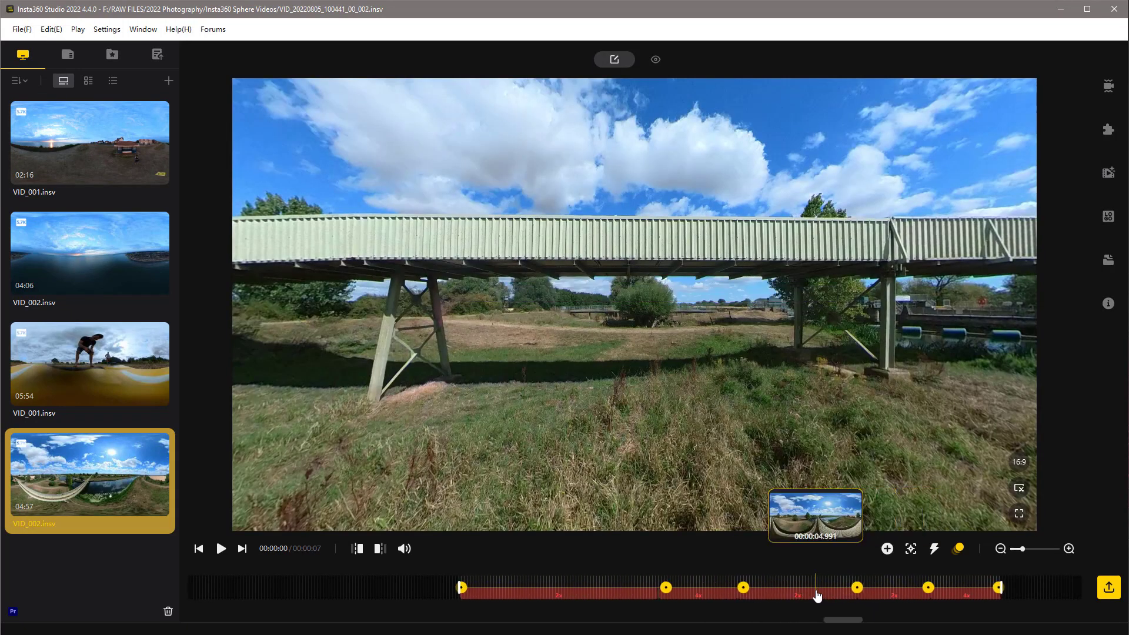
scroll(817, 595, "up", 2)
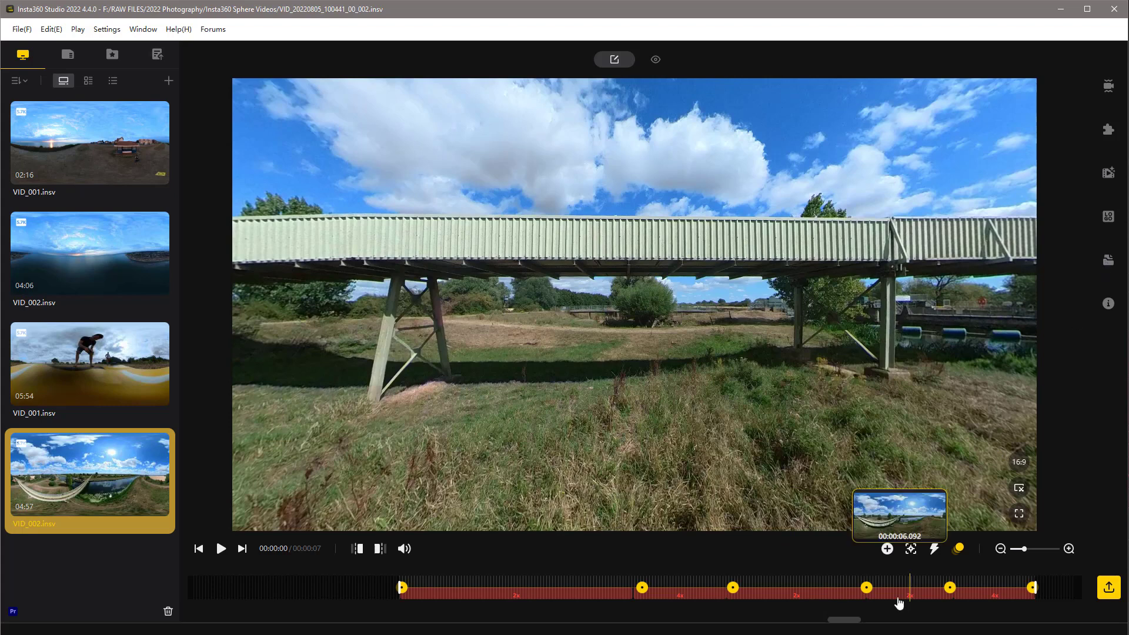
left_click_drag(848, 622, 853, 624)
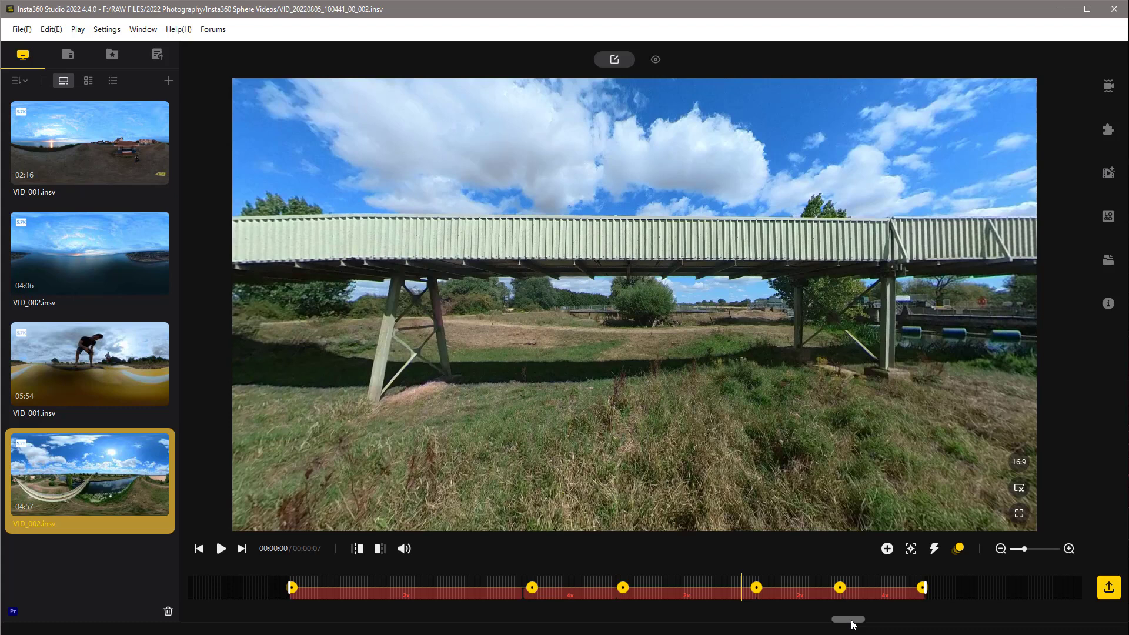
Step: Create a new project for the open clip in Project Management
left_click(1108, 259)
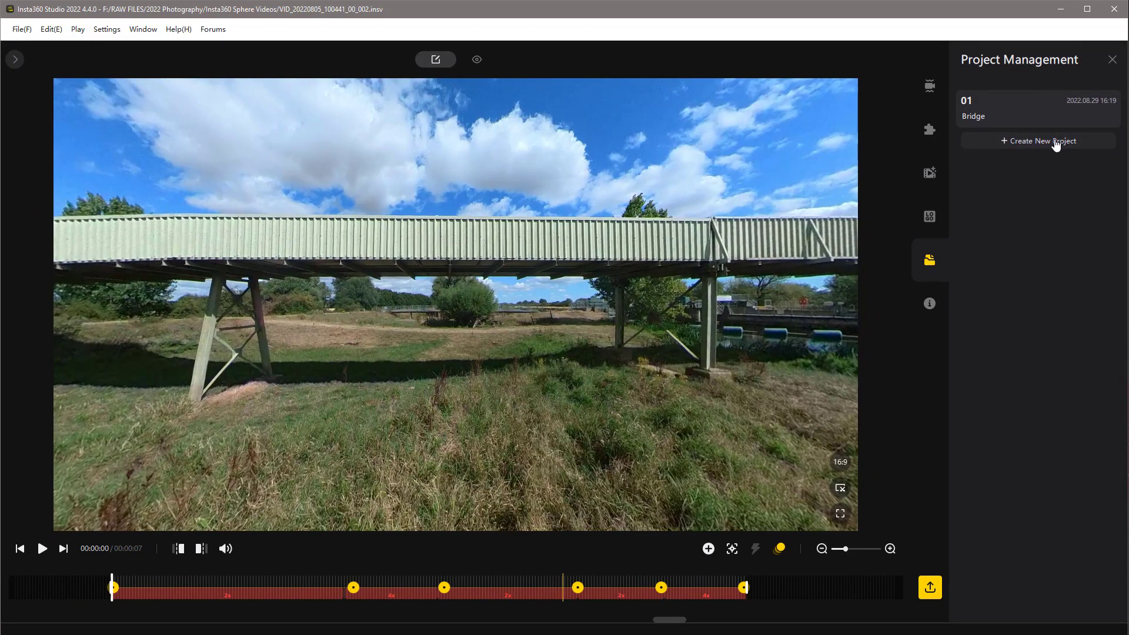
left_click(1053, 144)
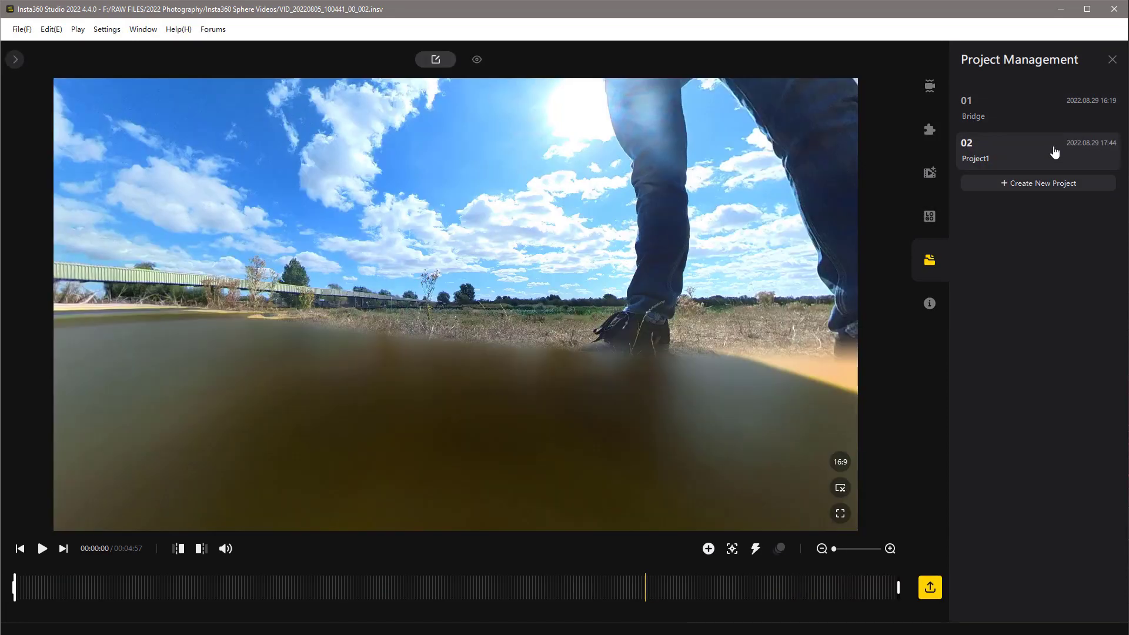
mouse_move(1054, 153)
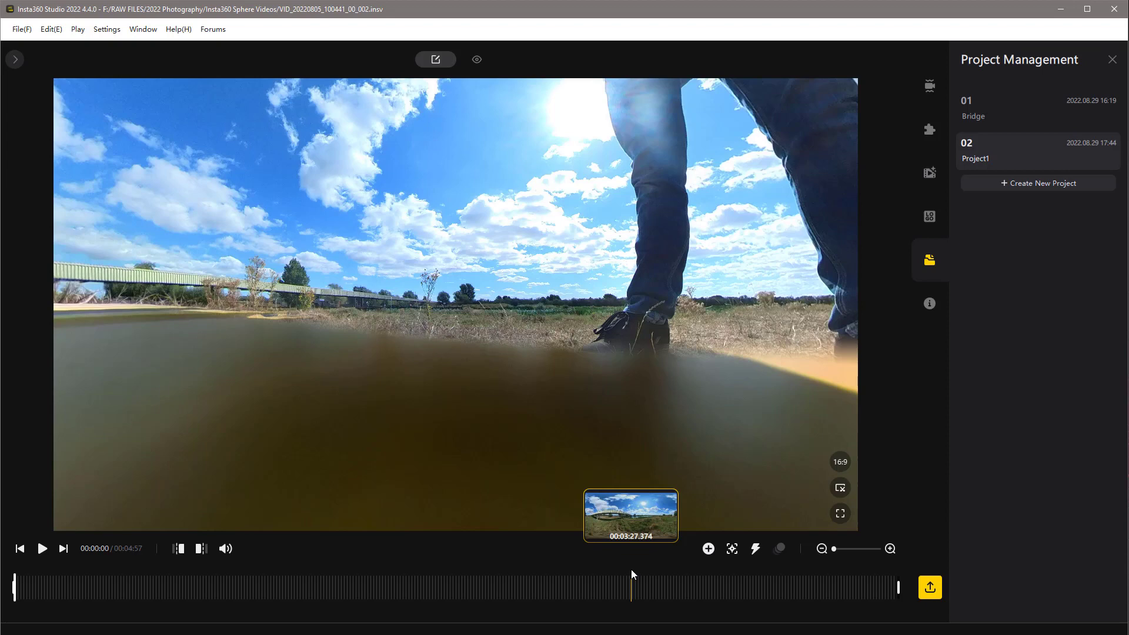
Step: Find the frame at 00:03:26, just before the camera passes under the bridge, and mark it as the trim start
left_click(676, 587)
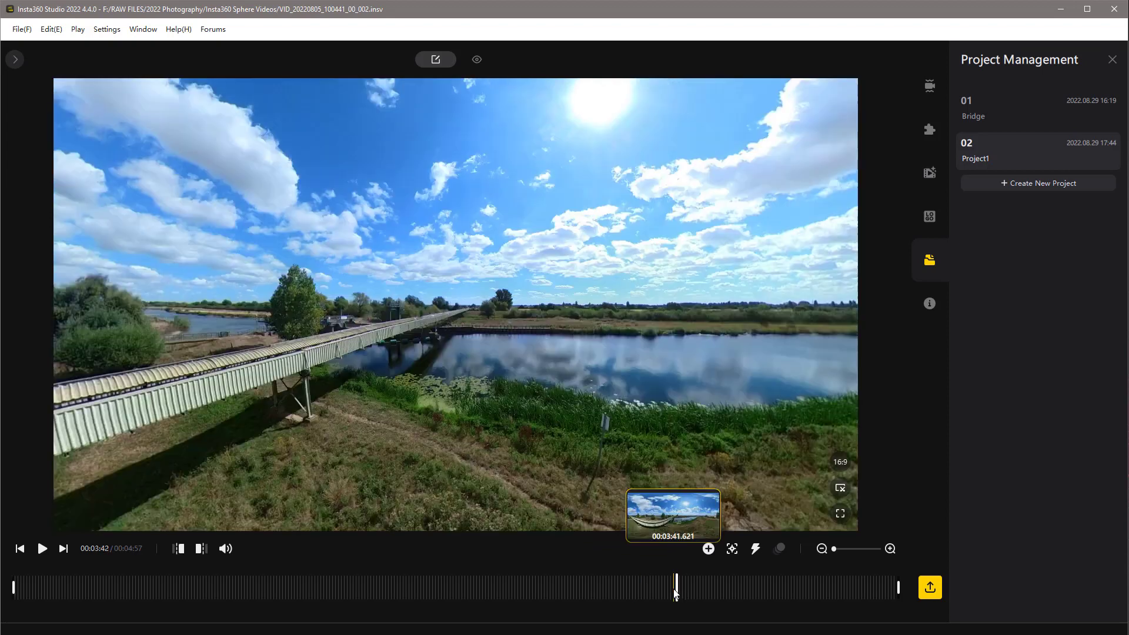
left_click(656, 592)
left_click(638, 593)
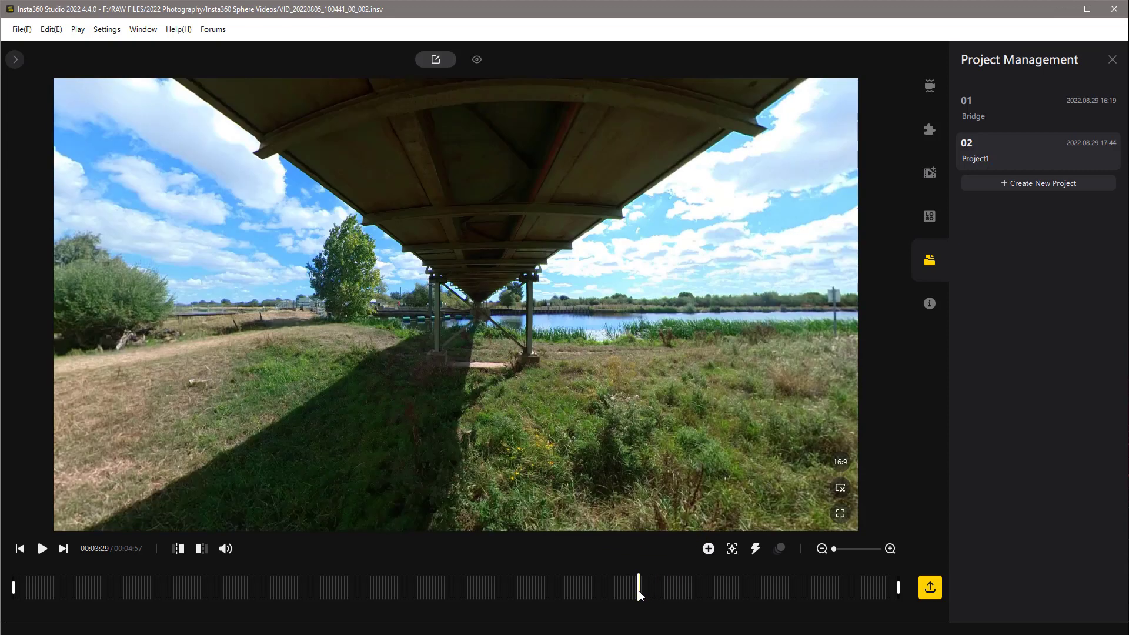
left_click(626, 591)
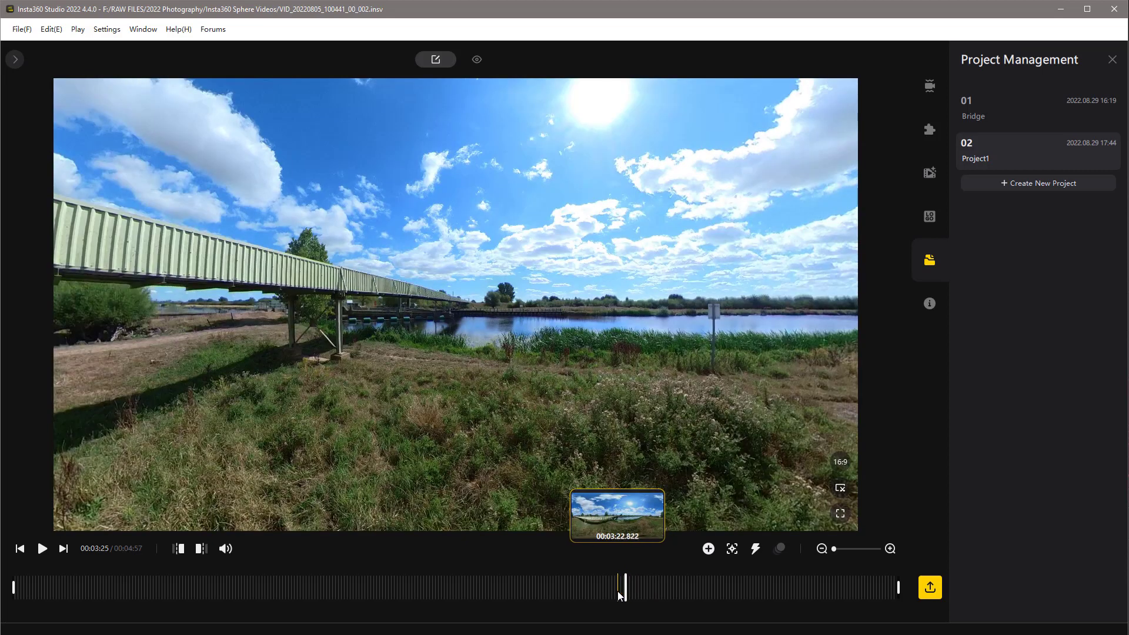
left_click(618, 593)
left_click(628, 590)
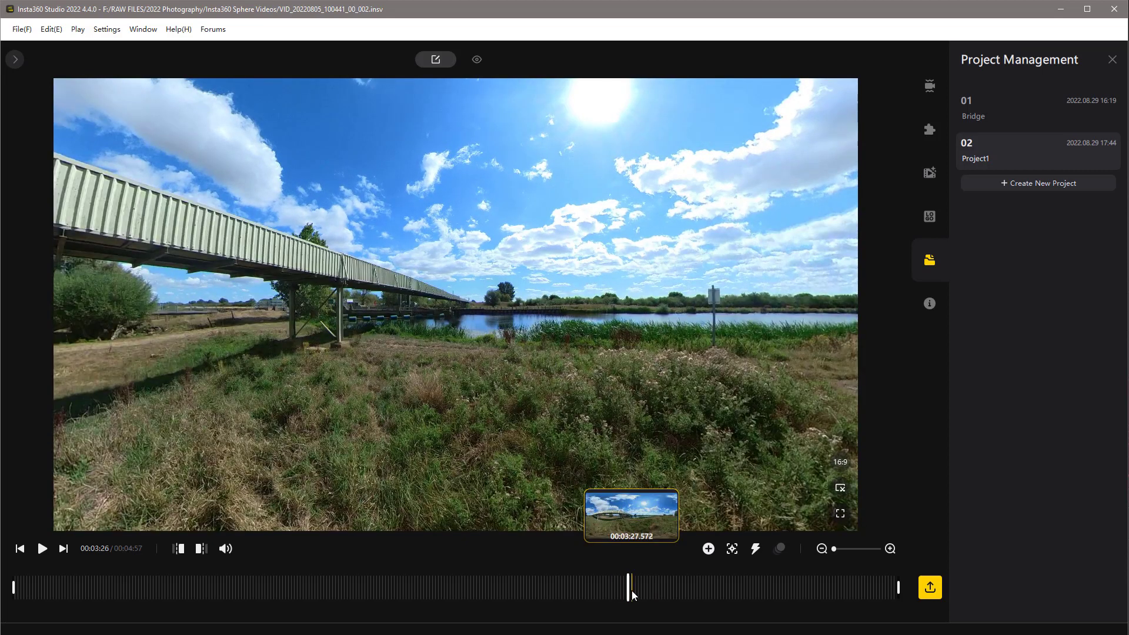
left_click(632, 593)
left_click(629, 593)
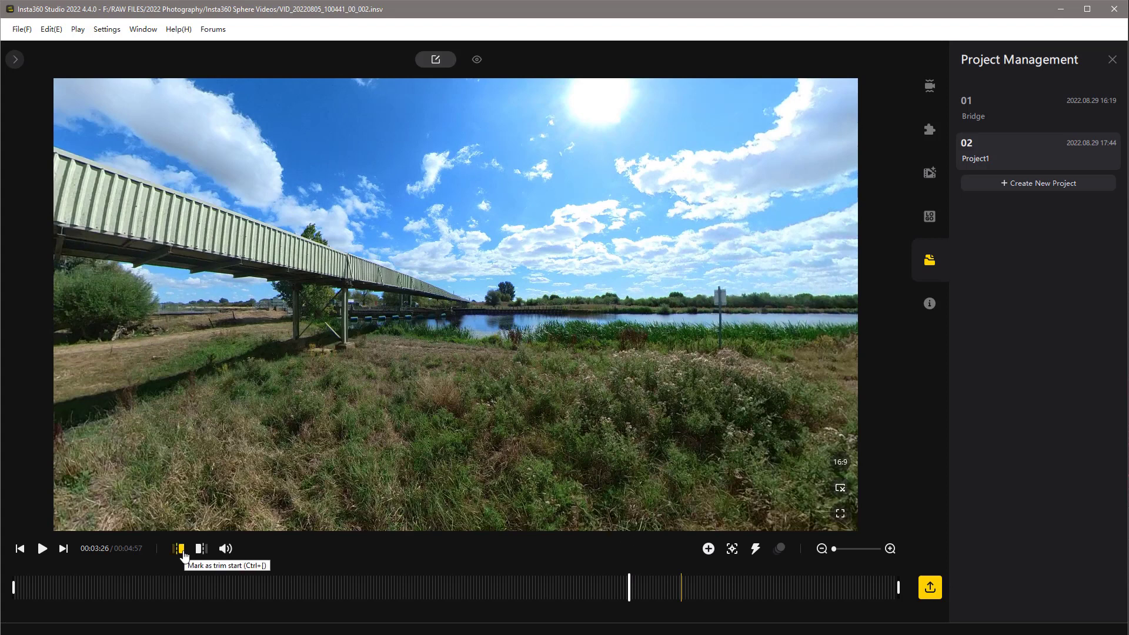
left_click(181, 551)
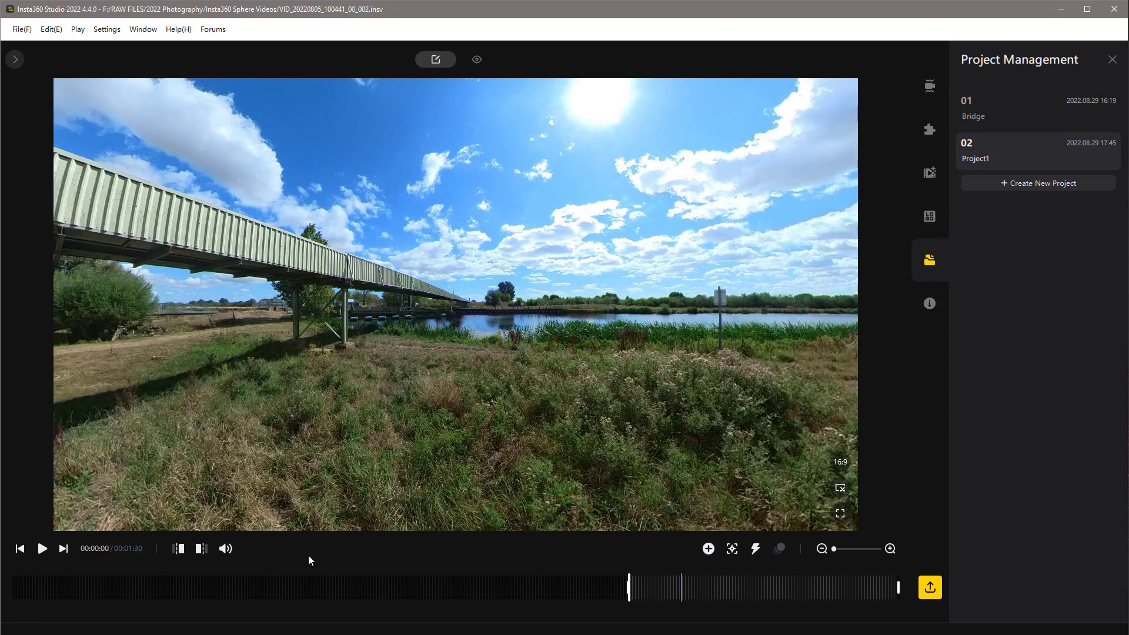
Step: Play the trimmed clip from near its start, stop at 00:00:17 and mark that point as the trim end
left_click(633, 597)
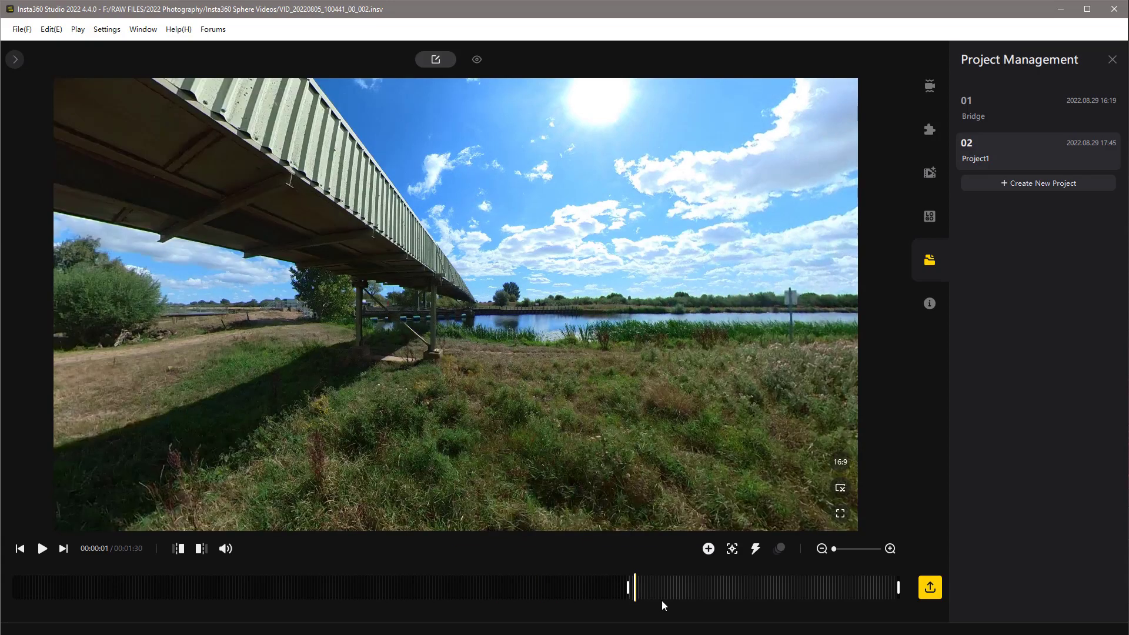
key("space")
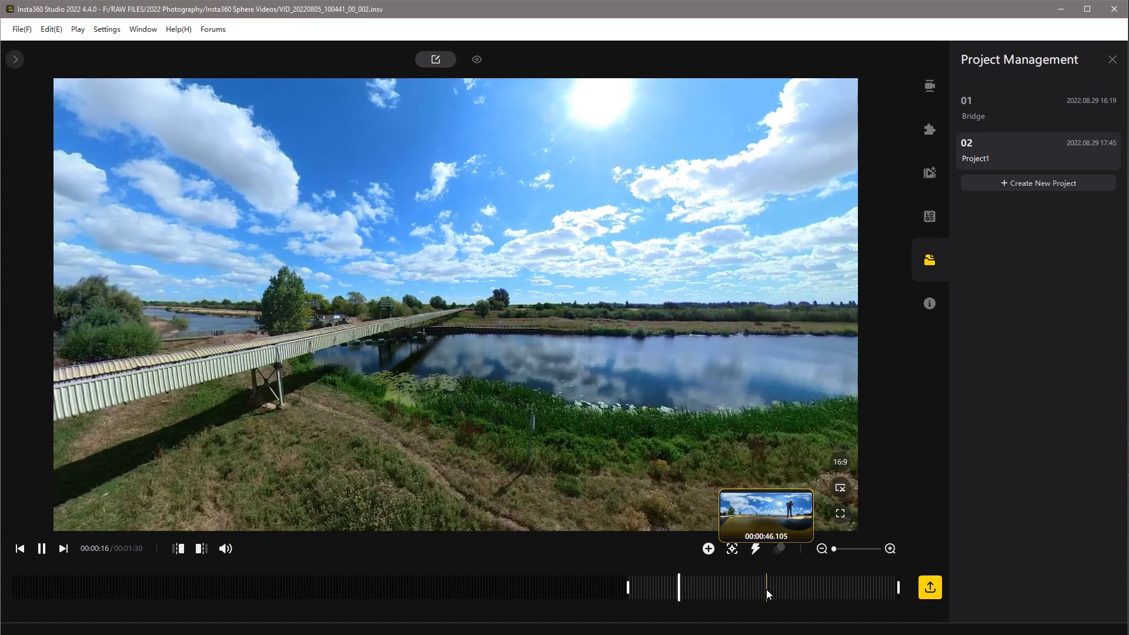
key("space")
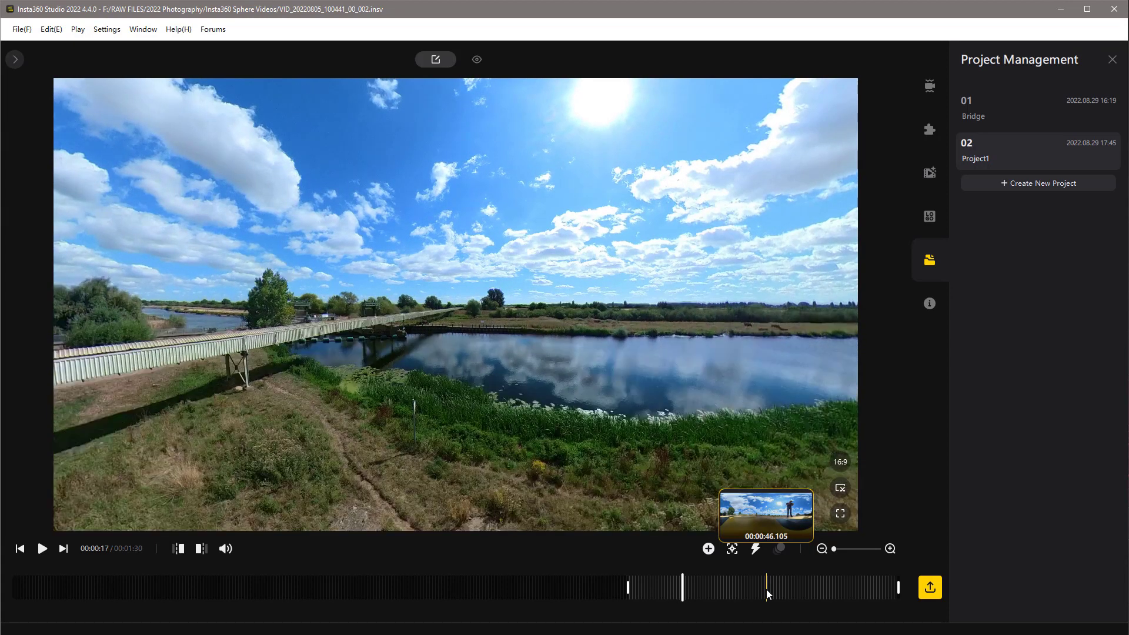
key("]")
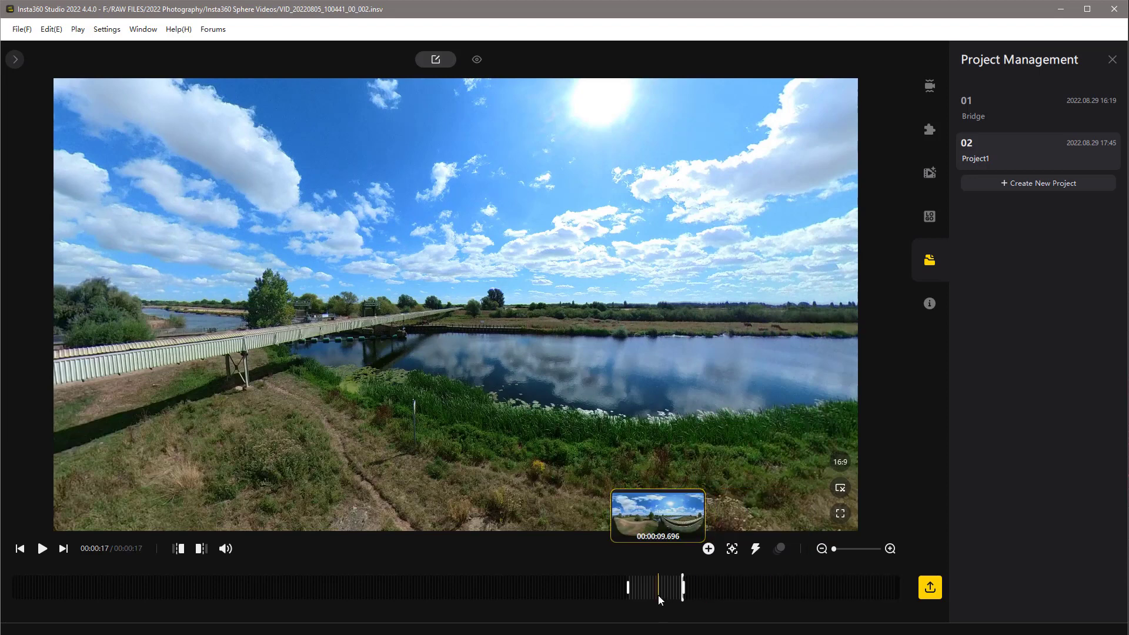
Step: Return the playhead to the start of the trimmed section and check the clip's stabilization type settings
scroll(659, 595, "up", 5)
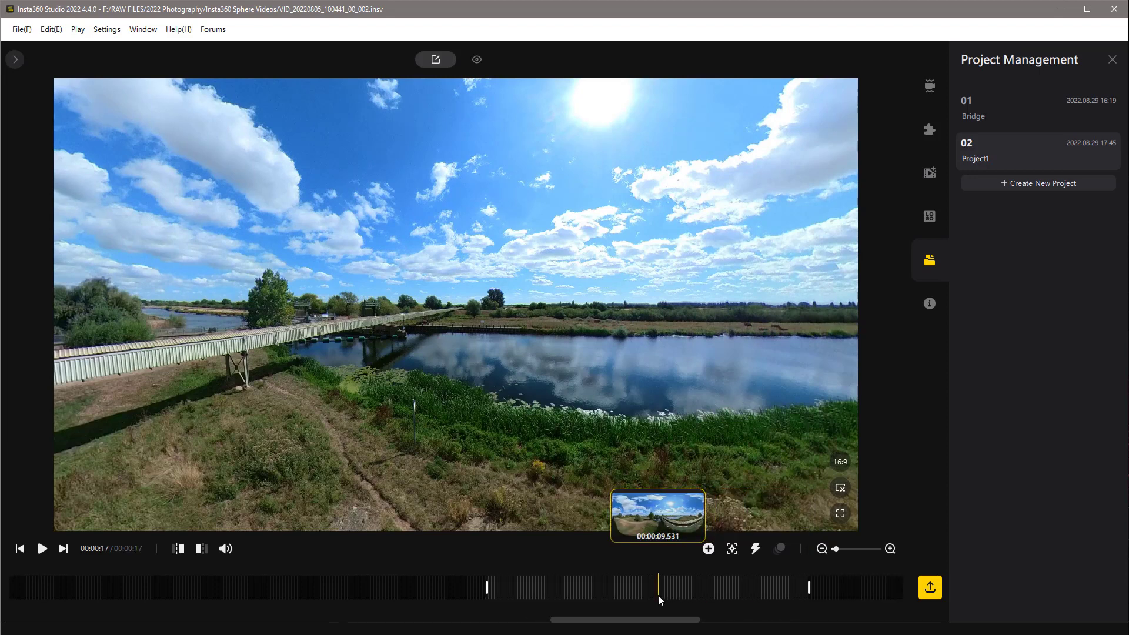
left_click_drag(671, 624, 693, 623)
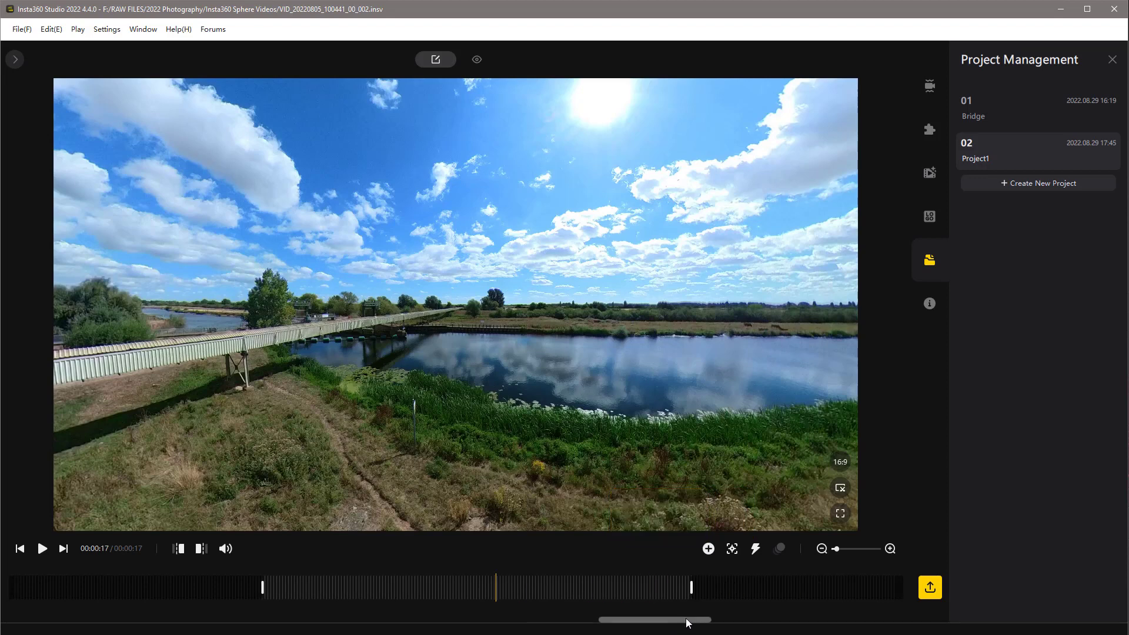
scroll(577, 586, "up", 3)
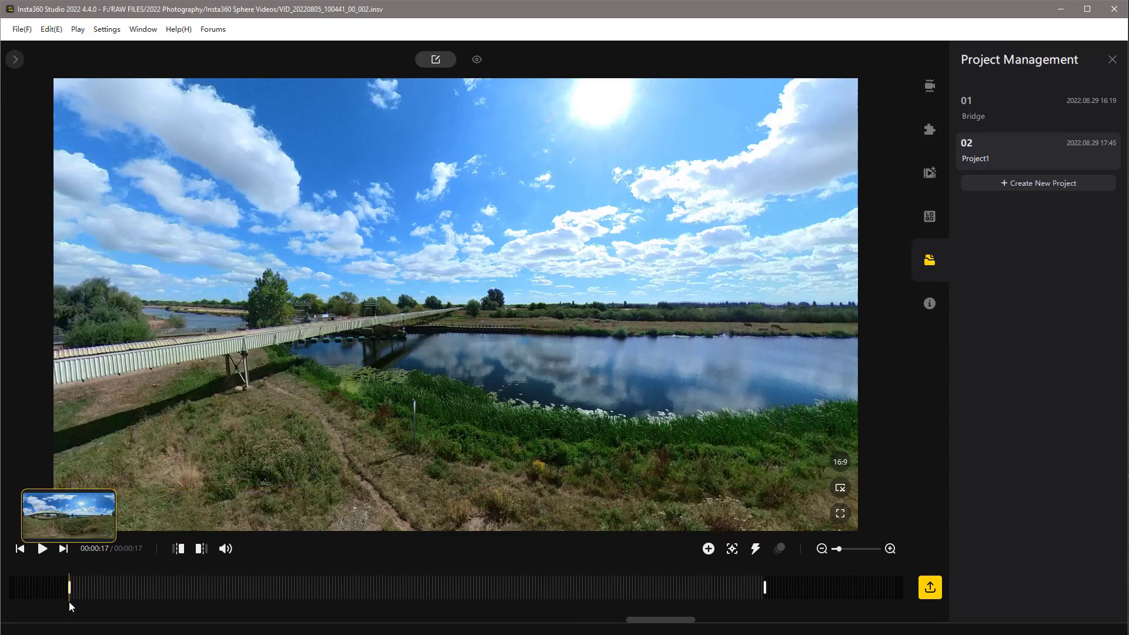
left_click(68, 595)
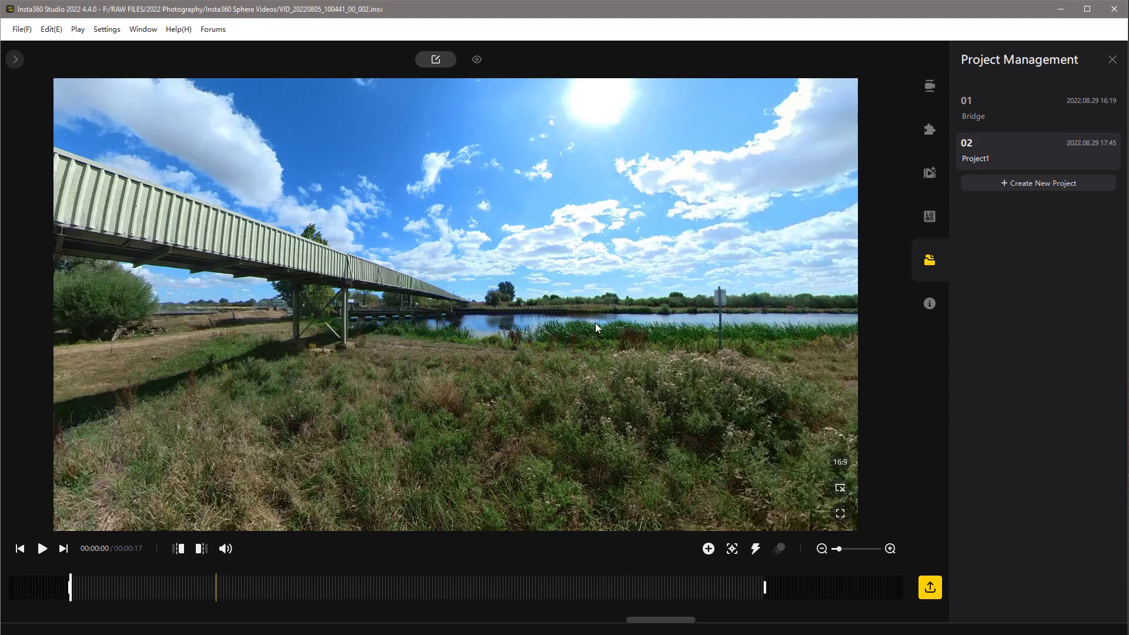
left_click(929, 86)
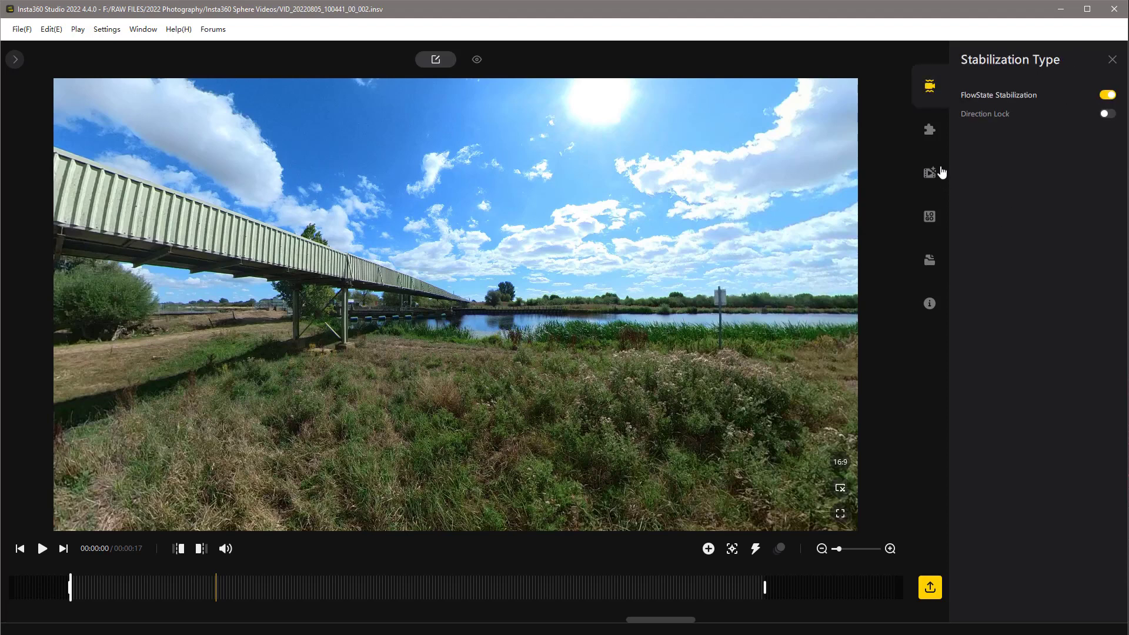
left_click(1112, 60)
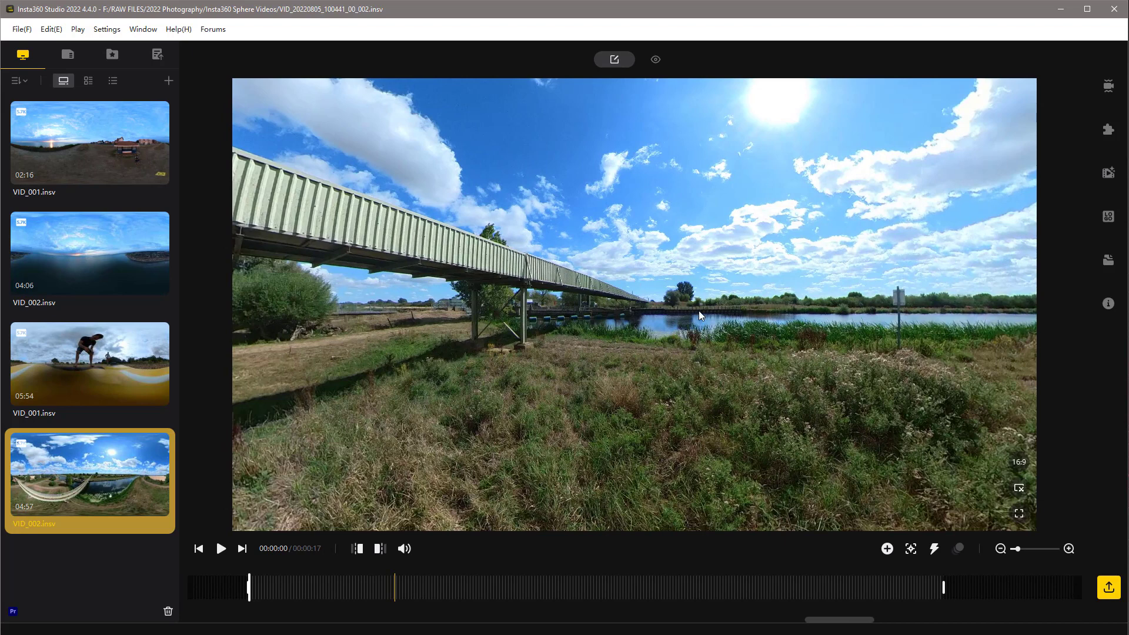
Step: Add a keyframe at the trim start and apply the view preset with a 90.0° field of view and 0.00 distortion
left_click(887, 549)
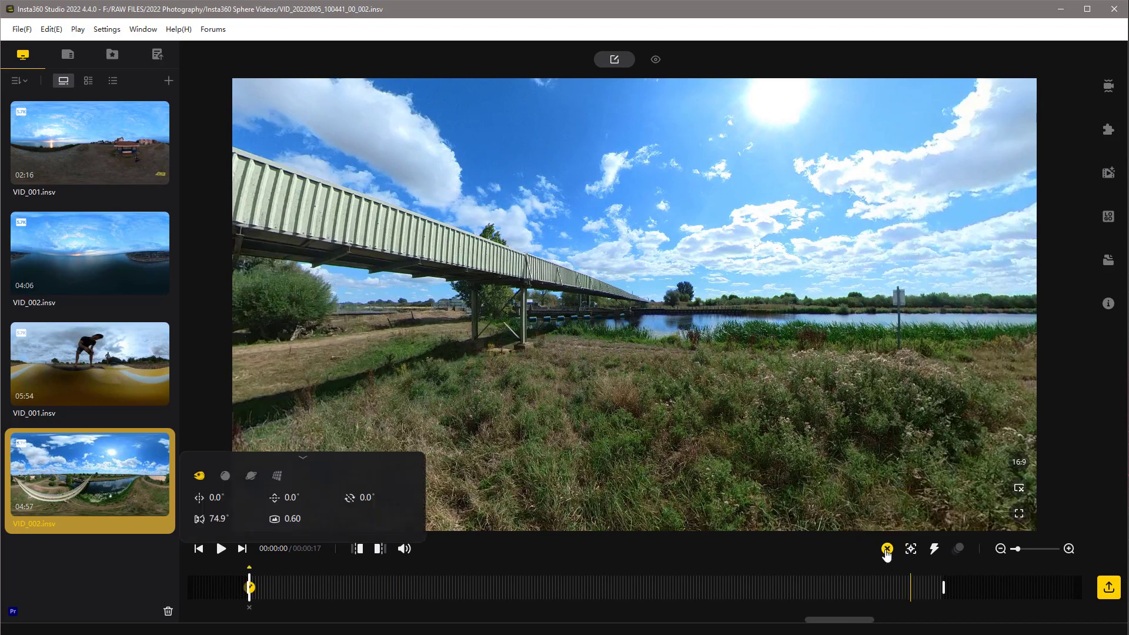
left_click(226, 479)
left_click(253, 480)
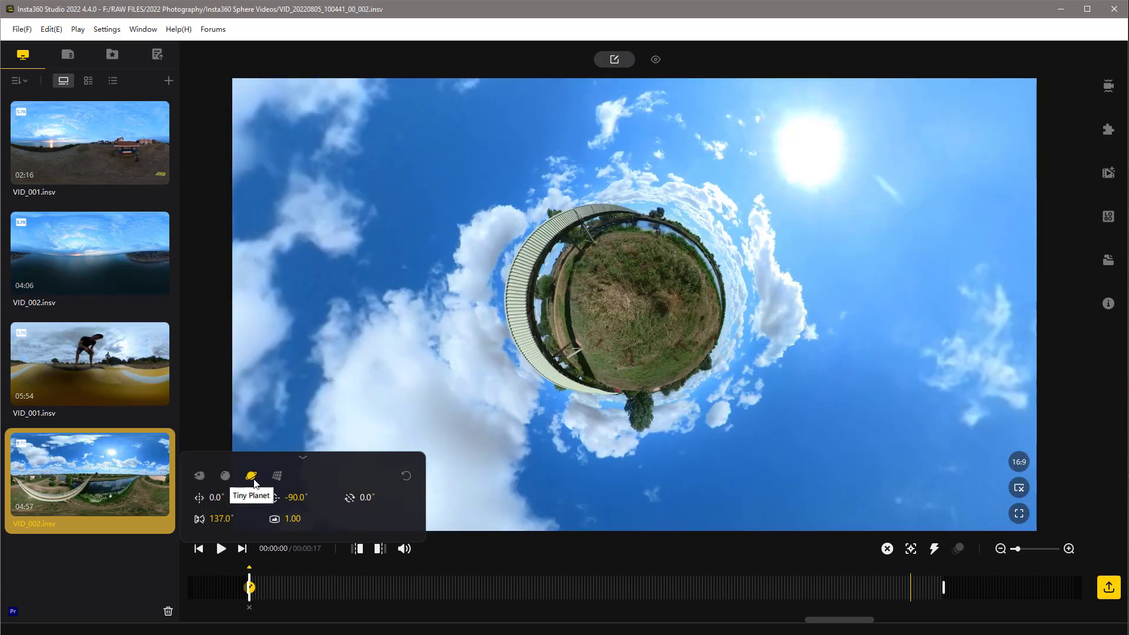
left_click(277, 478)
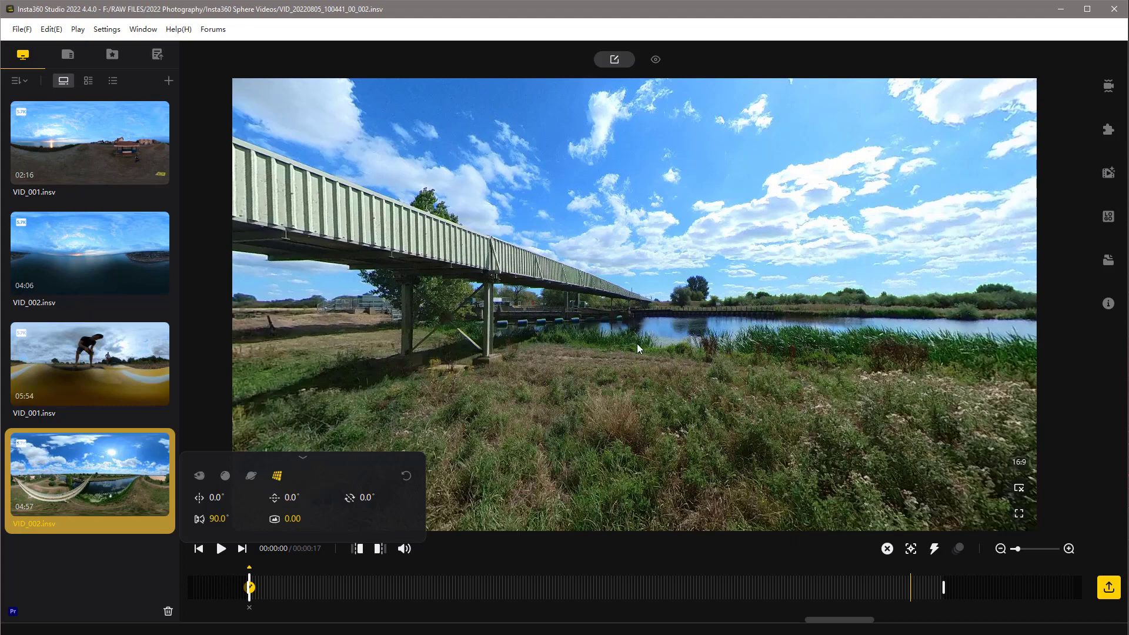
Step: Turn the keyframe's view to face the bridge side-on, with pan at 81.1° and tilt at 0.0°
left_click_drag(637, 343, 809, 344)
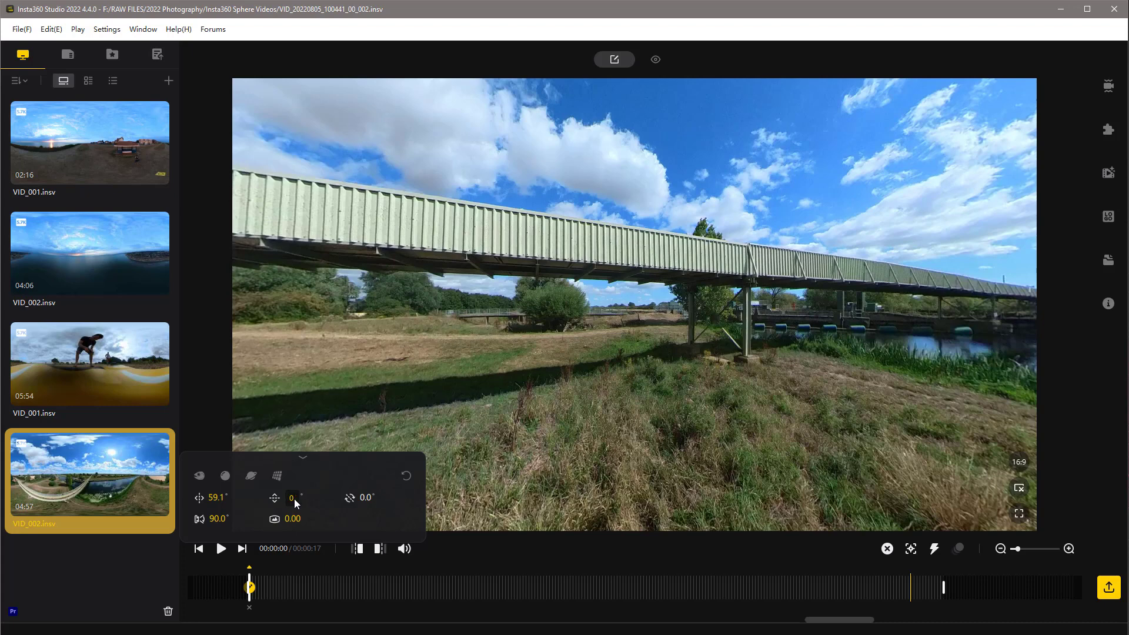
key("Return")
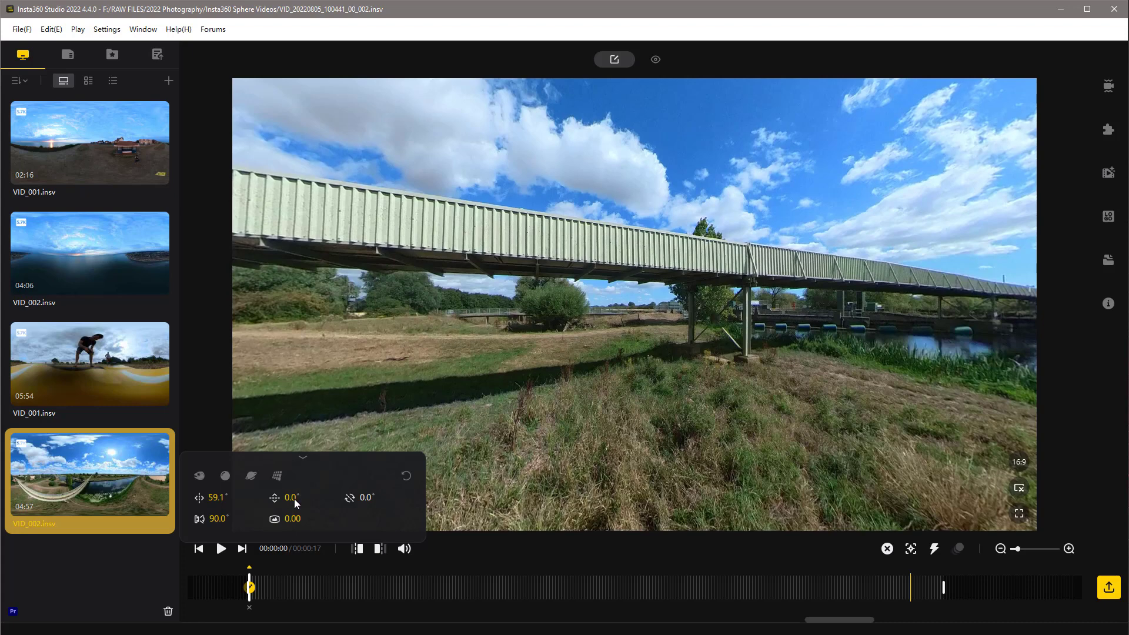
left_click(216, 499)
left_click_drag(220, 499, 233, 500)
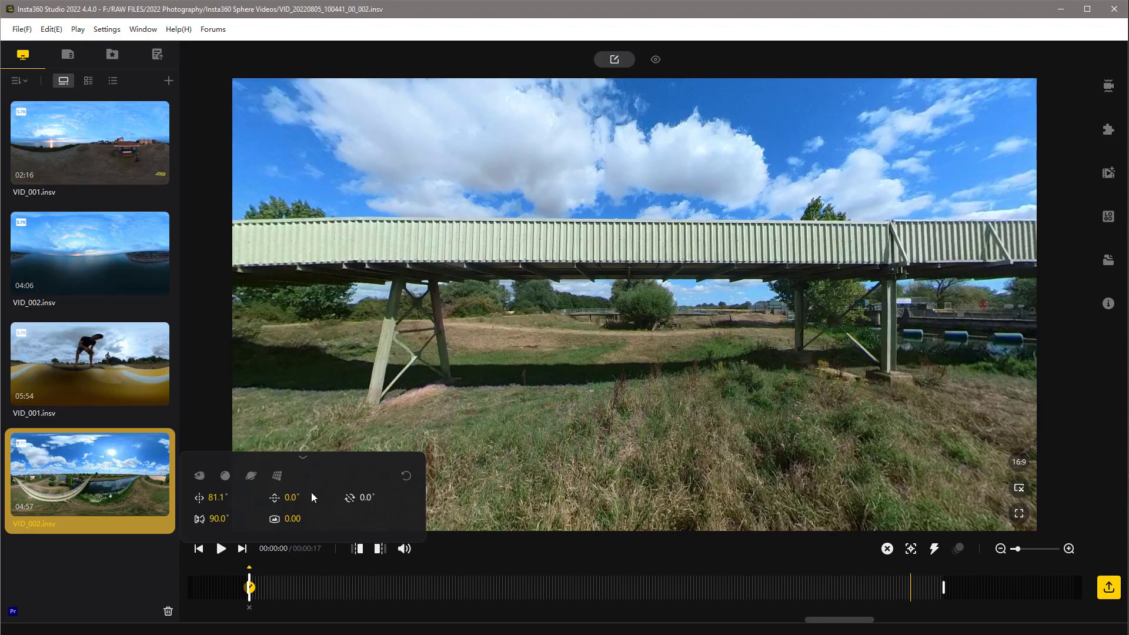
Step: Play the clip from the trim start to 00:00:05 and add a second keyframe there
key("space")
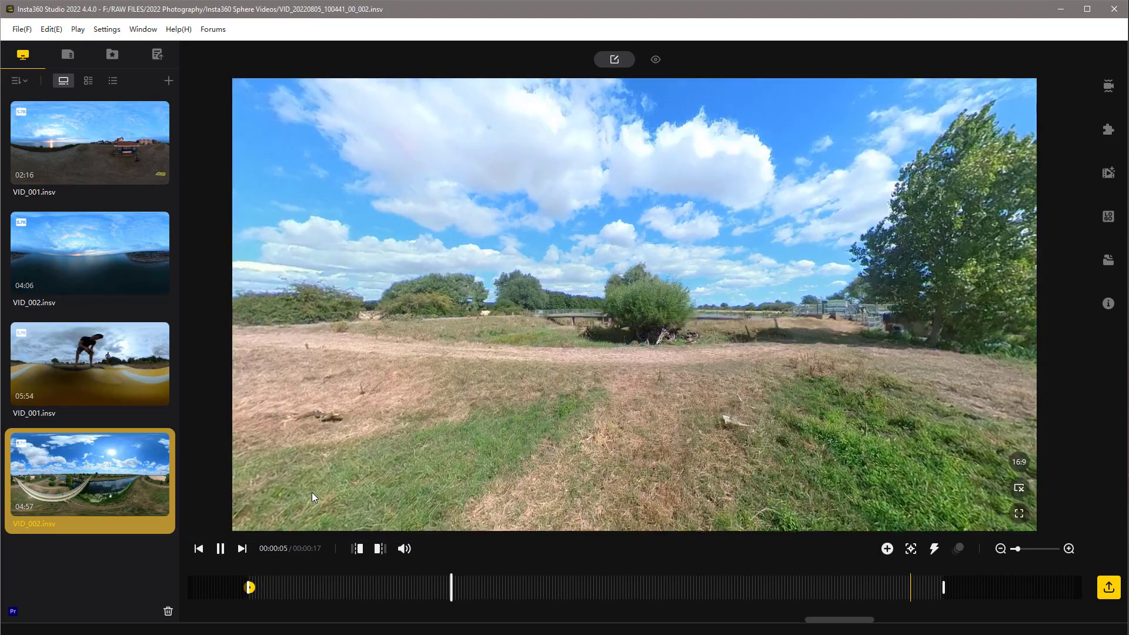
key("space")
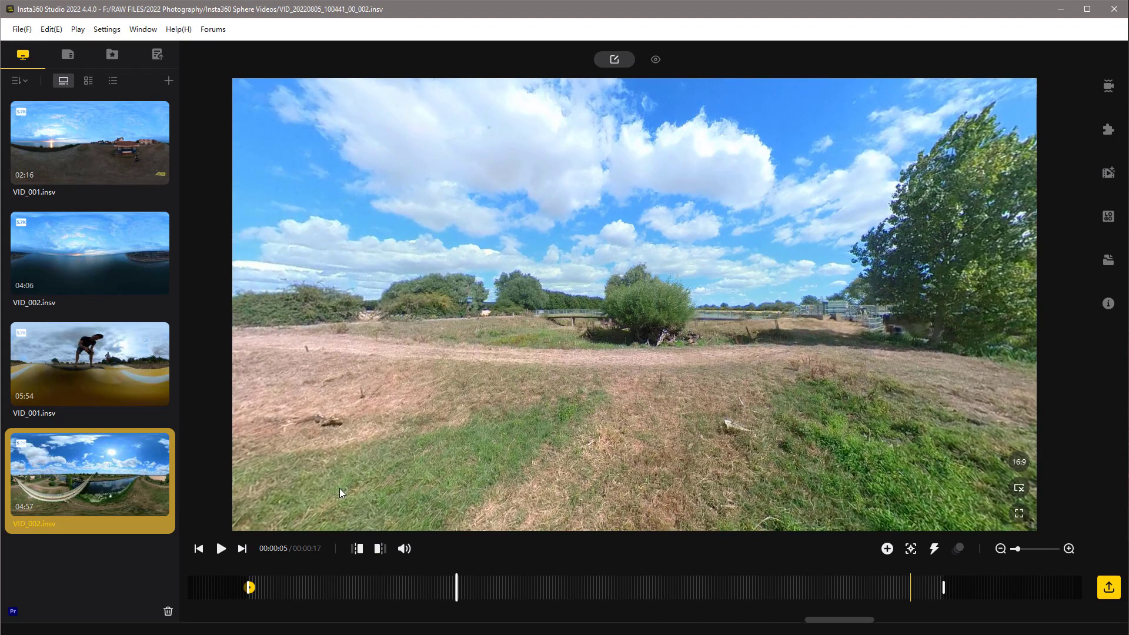
left_click(886, 549)
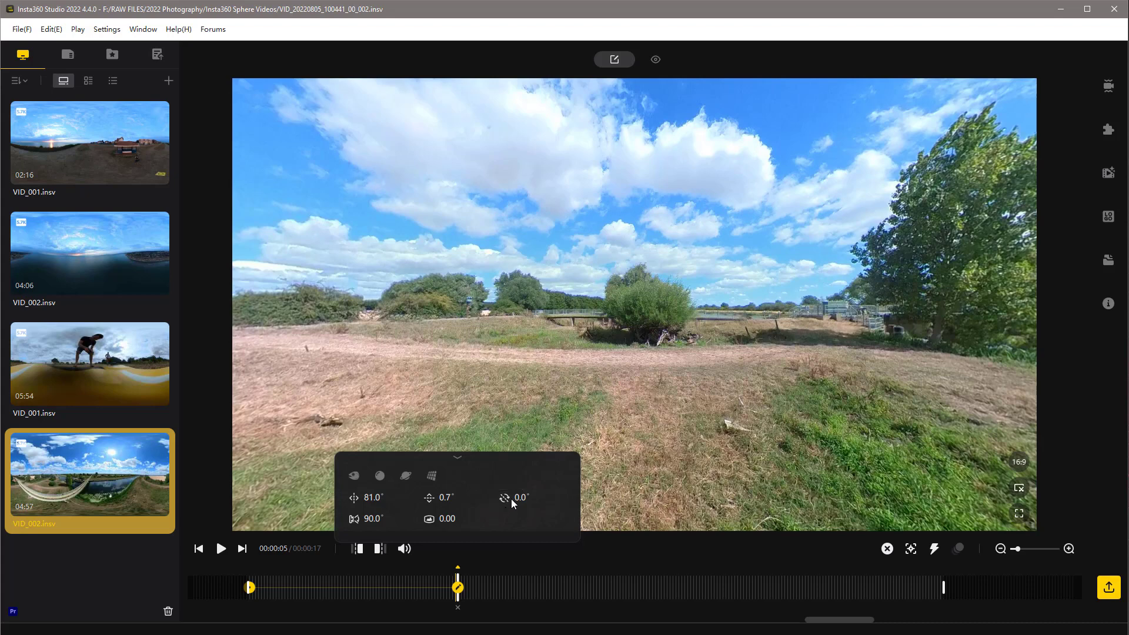
Step: Give the second keyframe one full roll rotation, with the roll angle at 1×0.0°
left_click_drag(517, 498, 567, 504)
left_click_drag(595, 503, 733, 509)
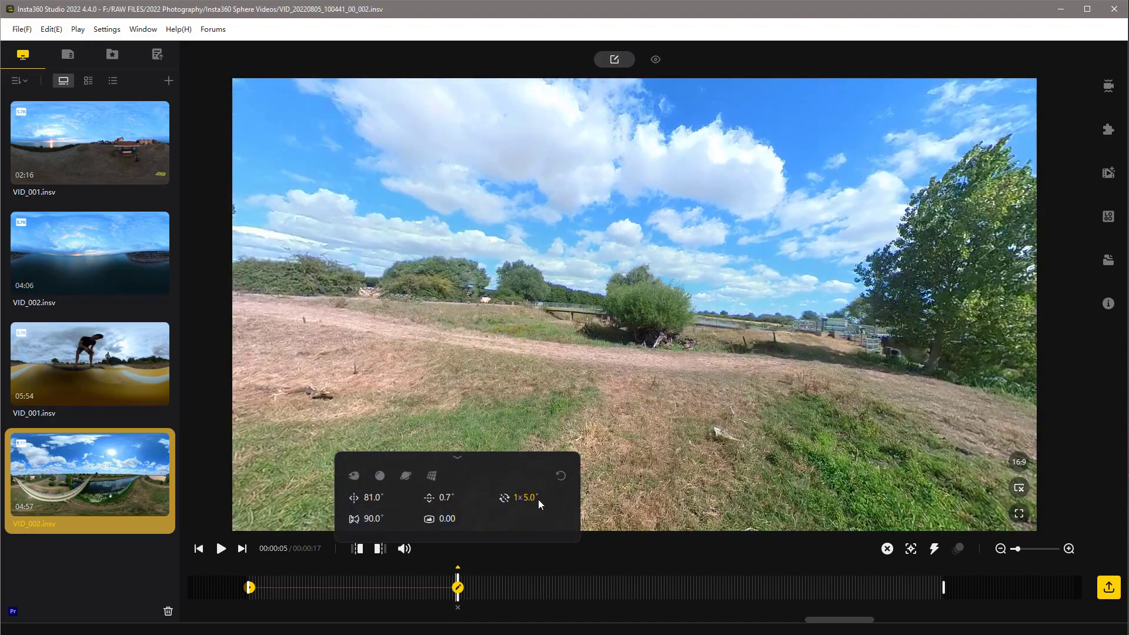
left_click(534, 500)
type("0")
key("Return")
Step: Play from the trim start to 00:00:10 and add a keyframe there with tilt at -98.3° and pan at -97.0°
left_click(248, 602)
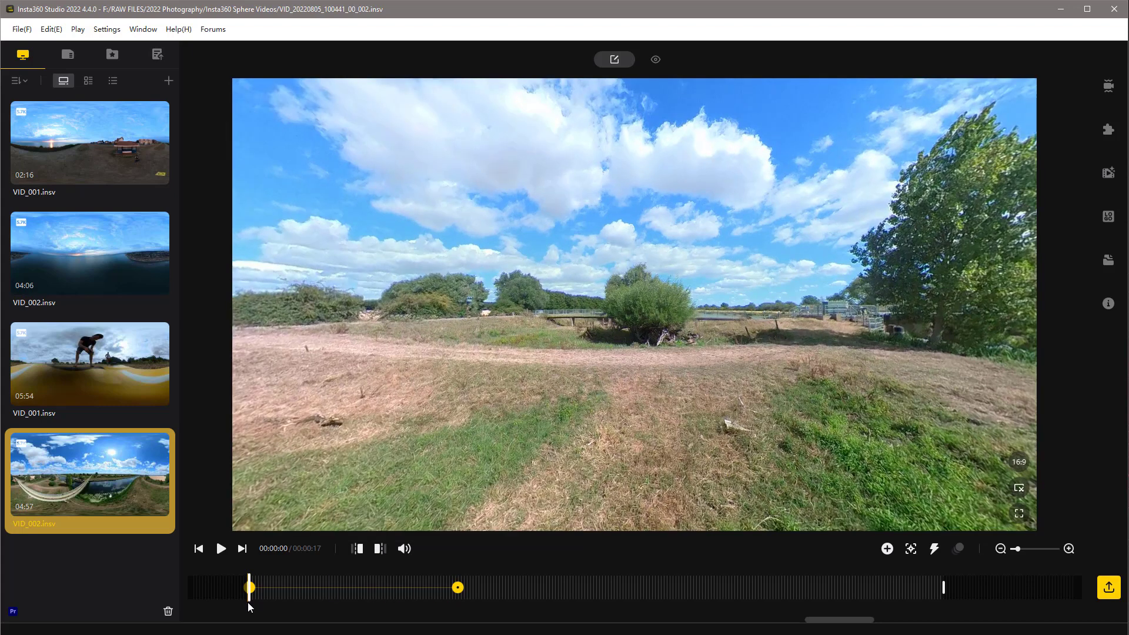
key("space")
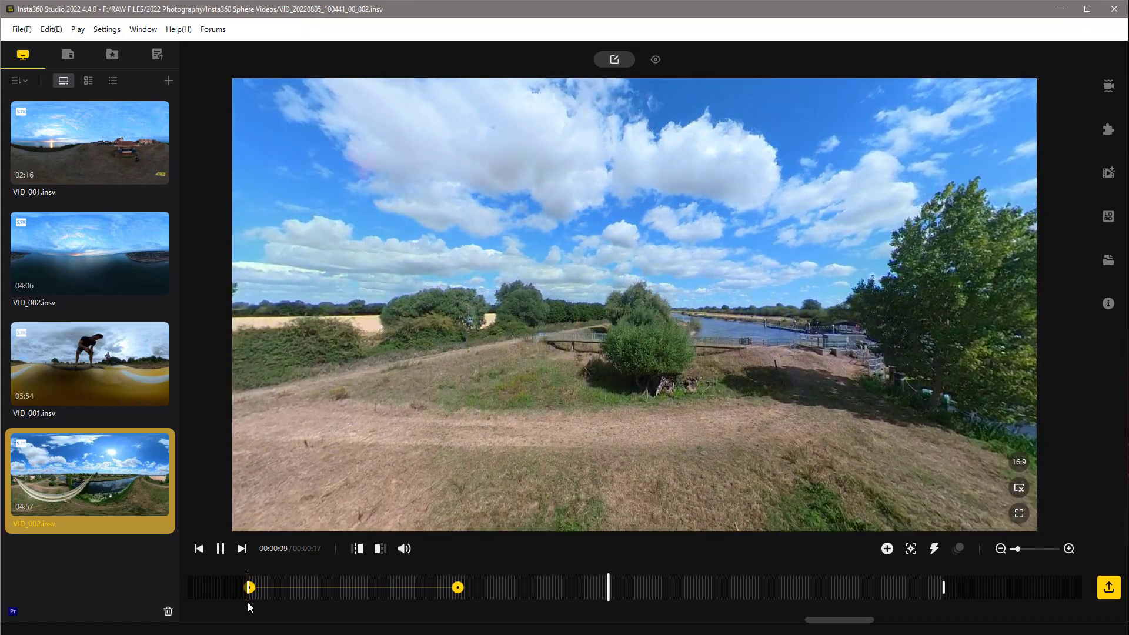
key("space")
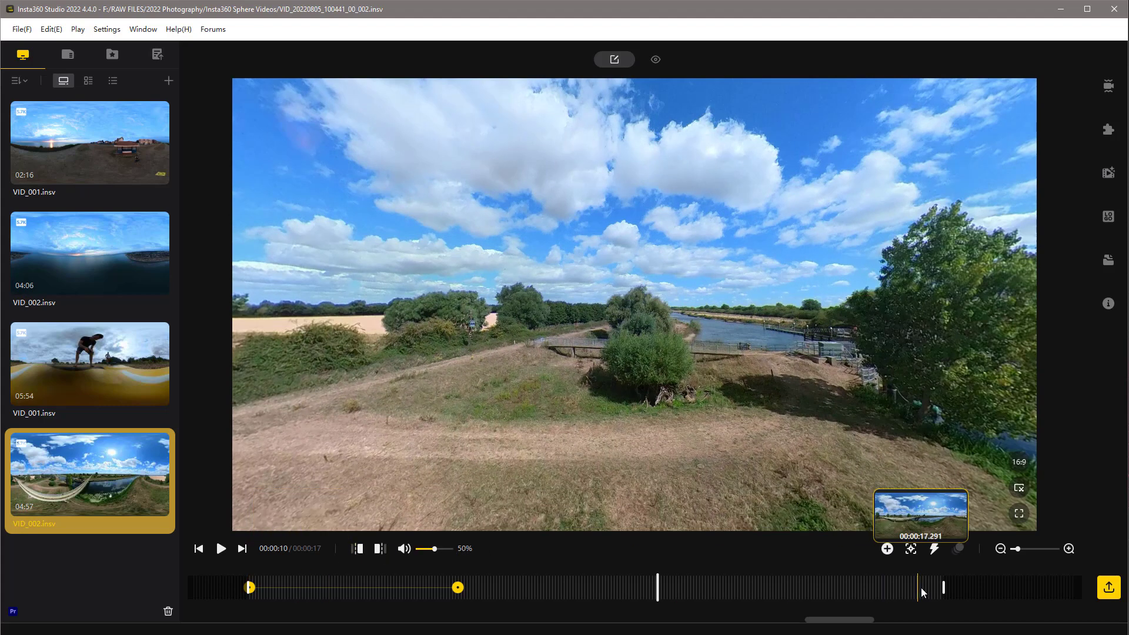
left_click(887, 549)
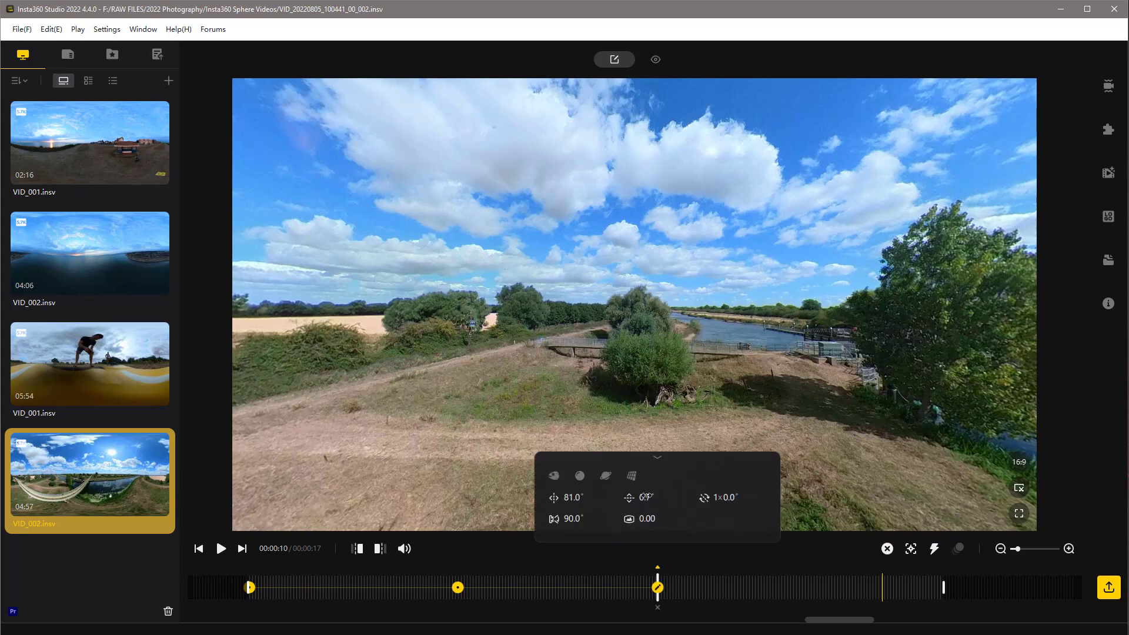
left_click_drag(643, 500, 585, 498)
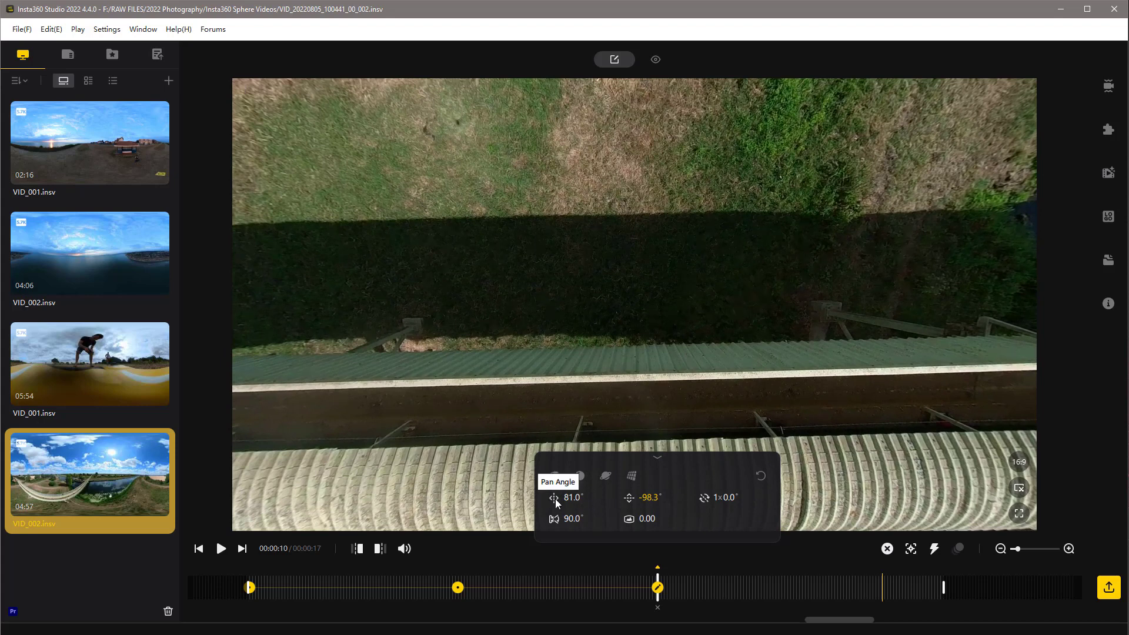
left_click_drag(557, 498, 466, 502)
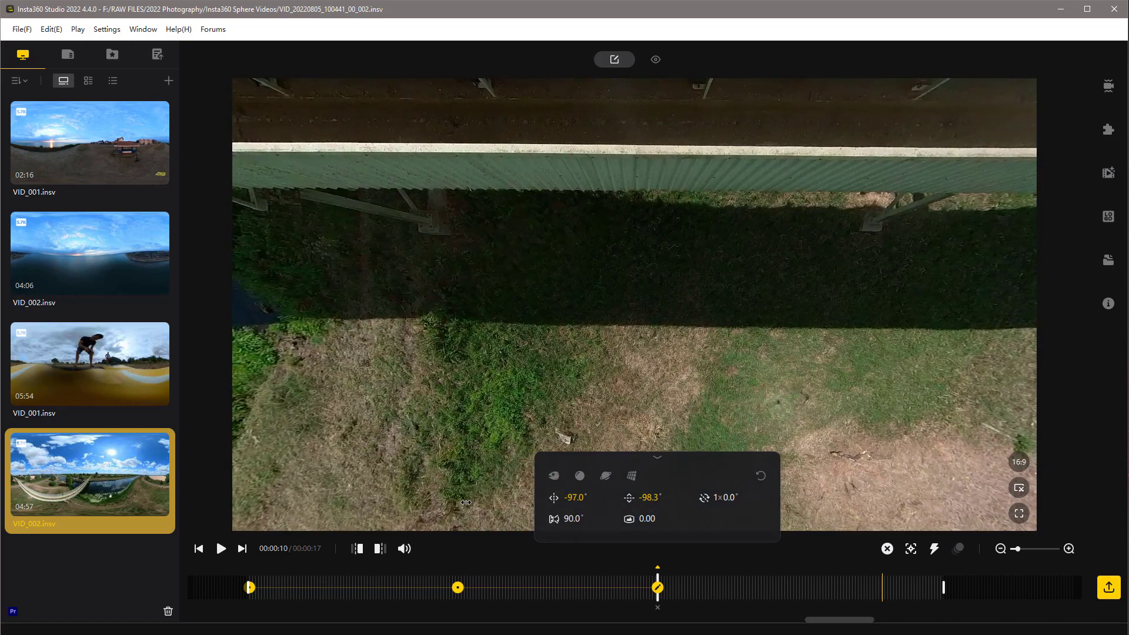
Step: Play from the trim start to 00:00:14 and add a fourth keyframe with pan at -252.0° and tilt at 0.7°
left_click(250, 587)
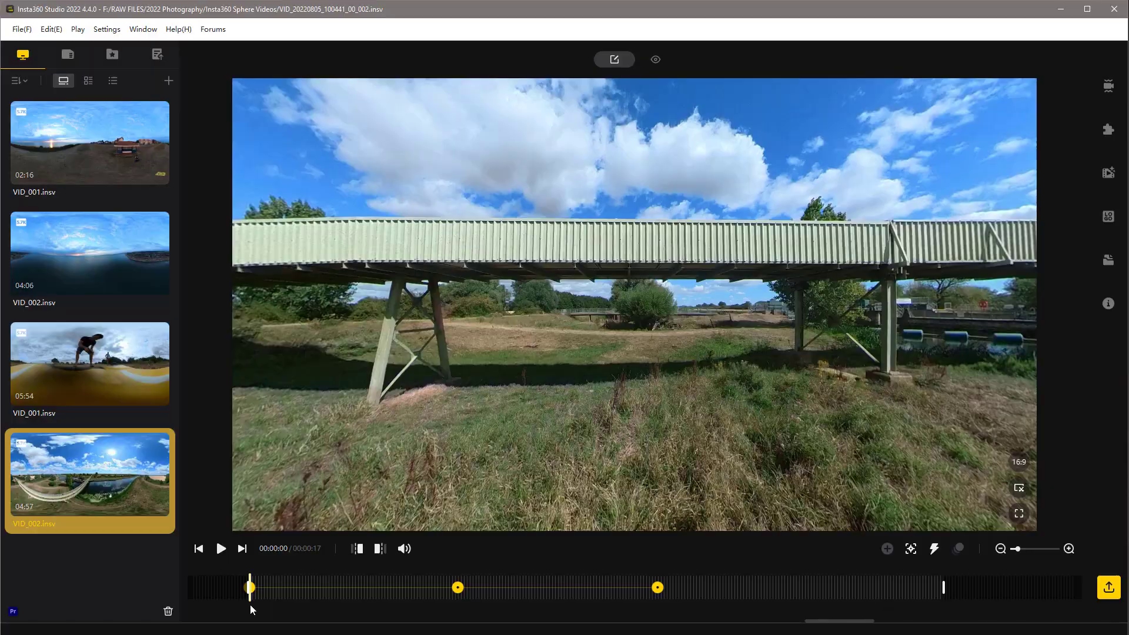
key("space")
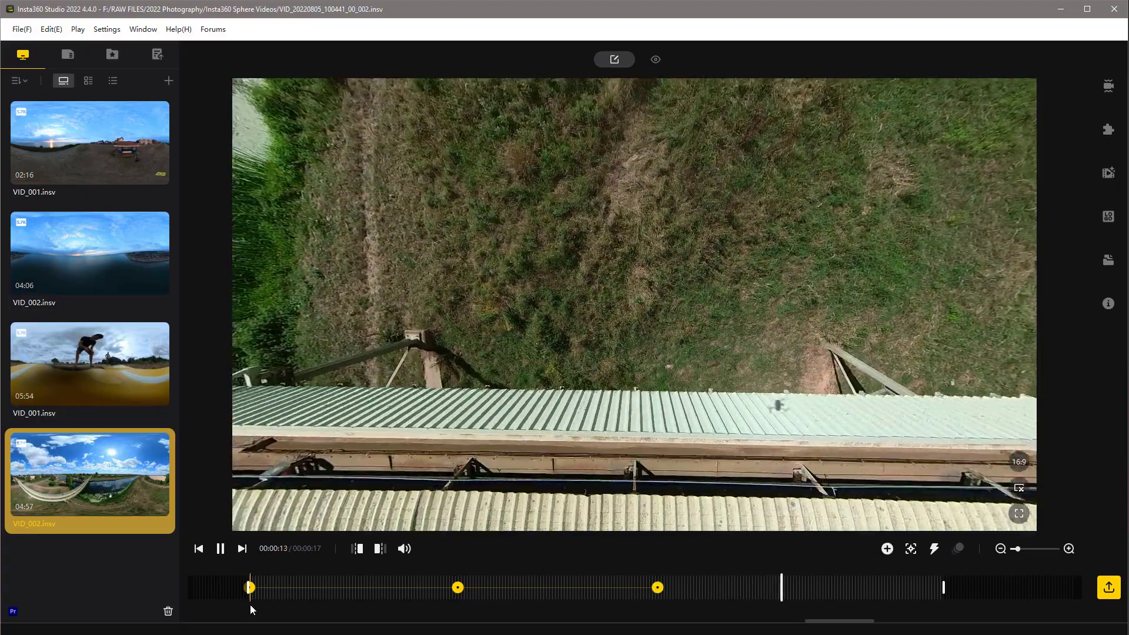
key("space")
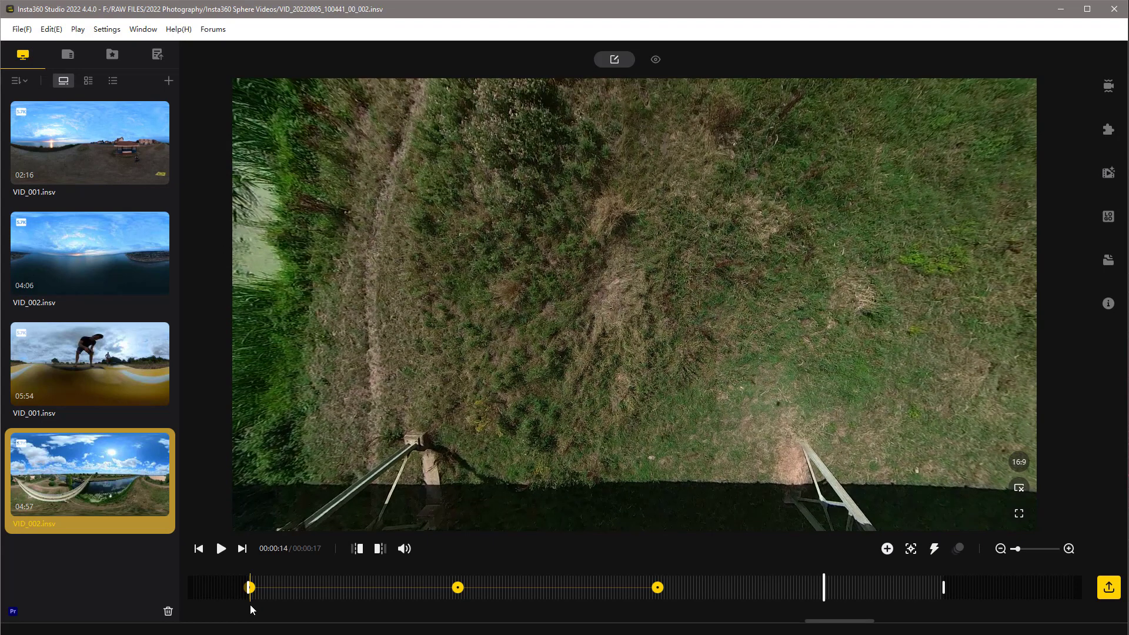
left_click(887, 549)
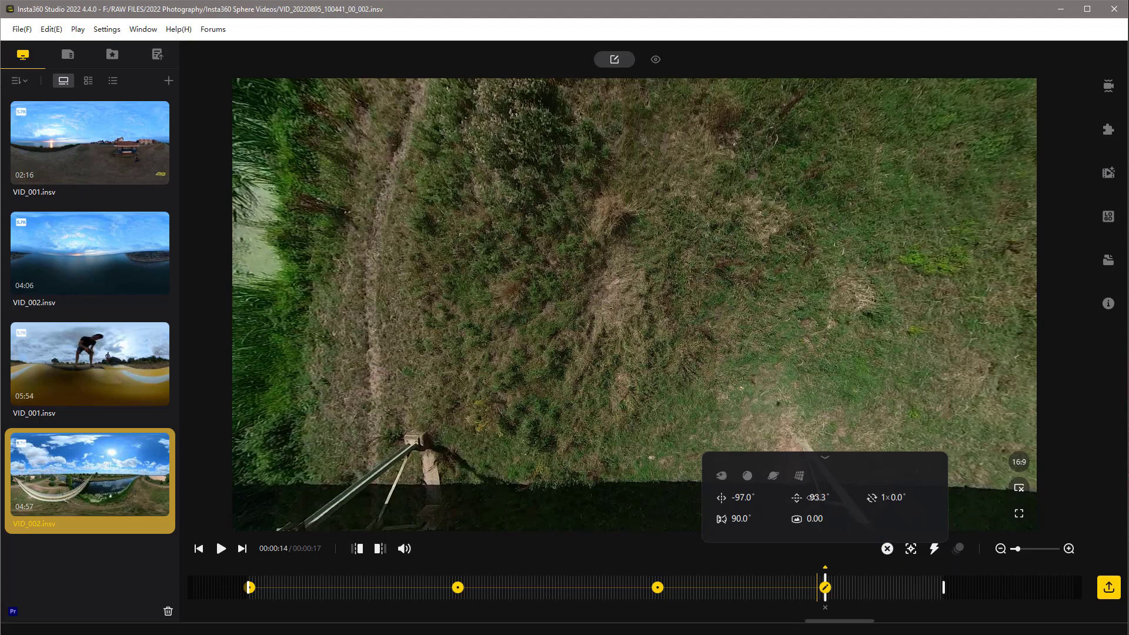
left_click_drag(741, 497, 652, 506)
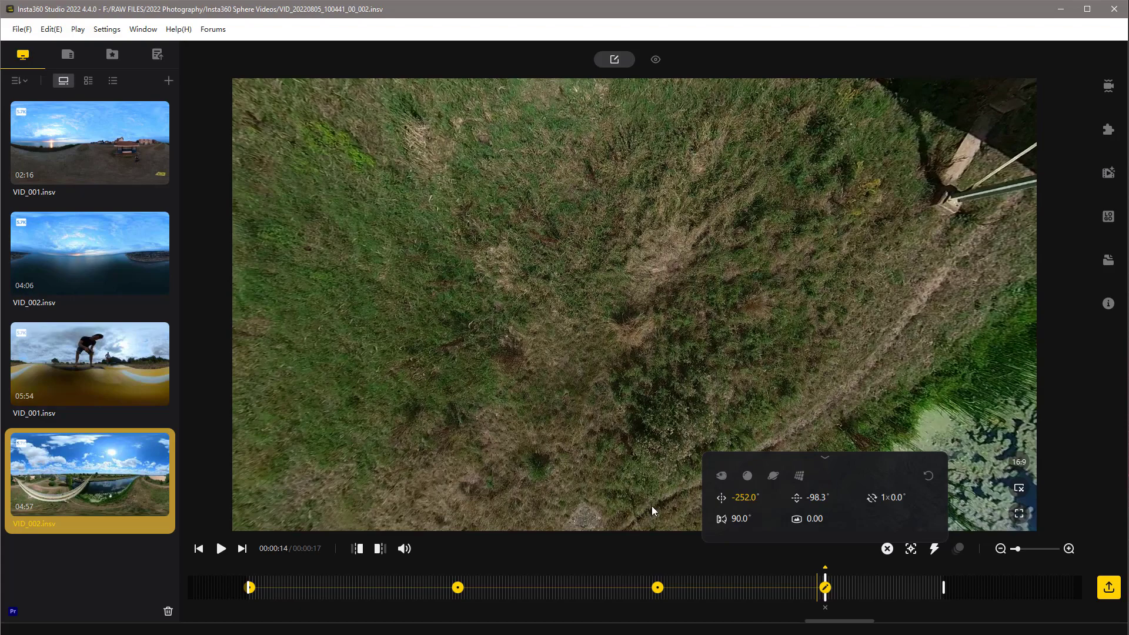
left_click_drag(811, 497, 870, 515)
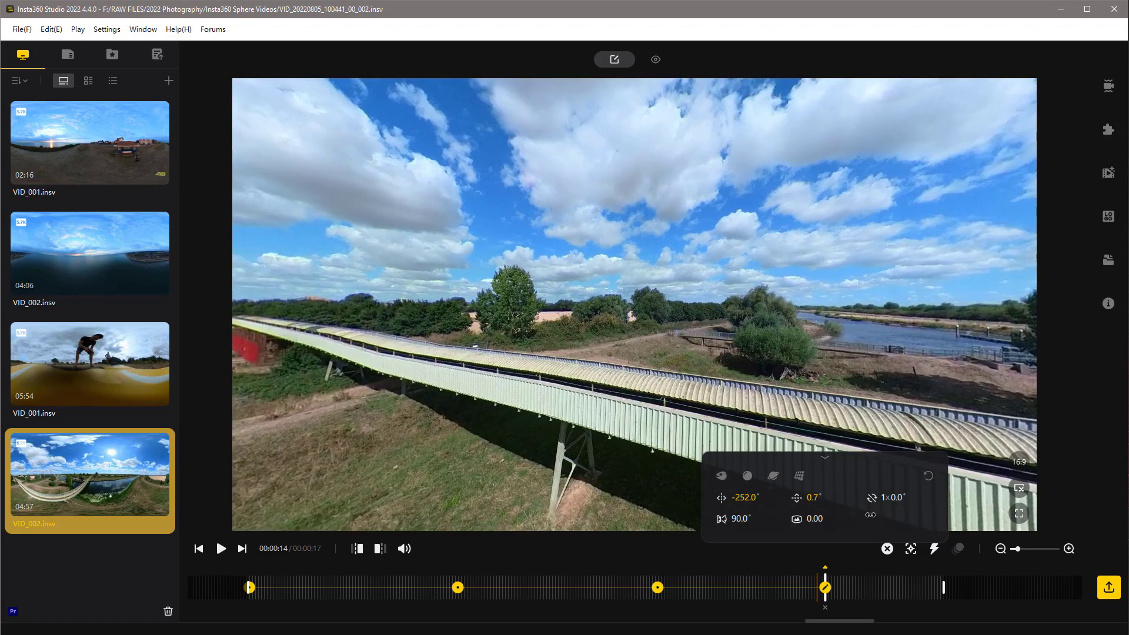
Step: Review the camera move from the trim start and add a keyframe at 00:00:17 with pan at -273.9°
left_click(251, 606)
key("space")
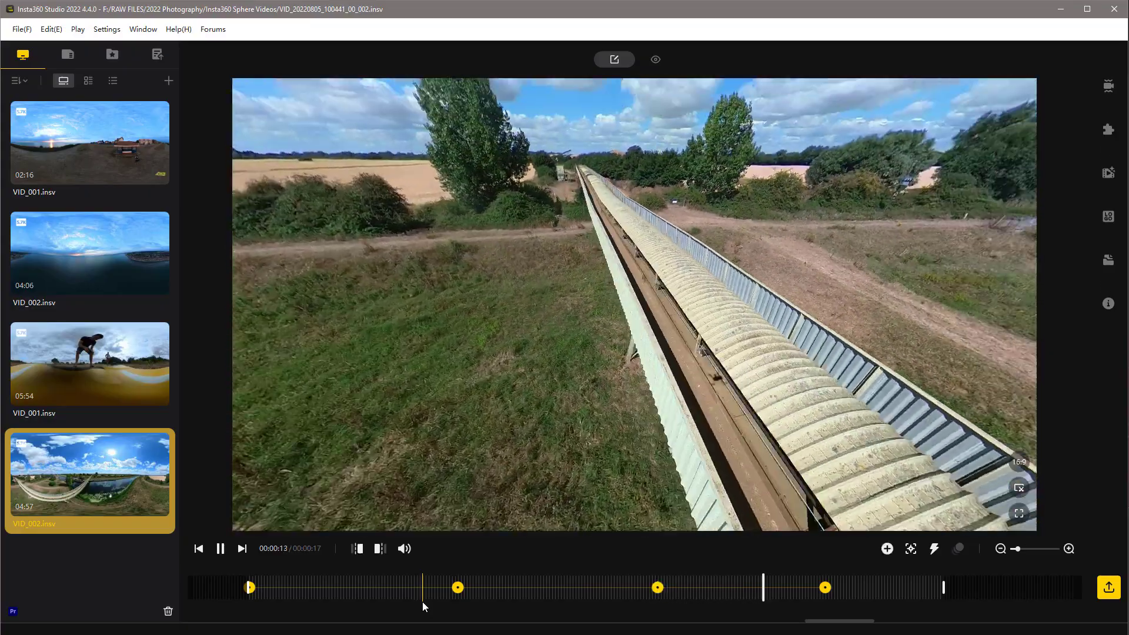
key("space")
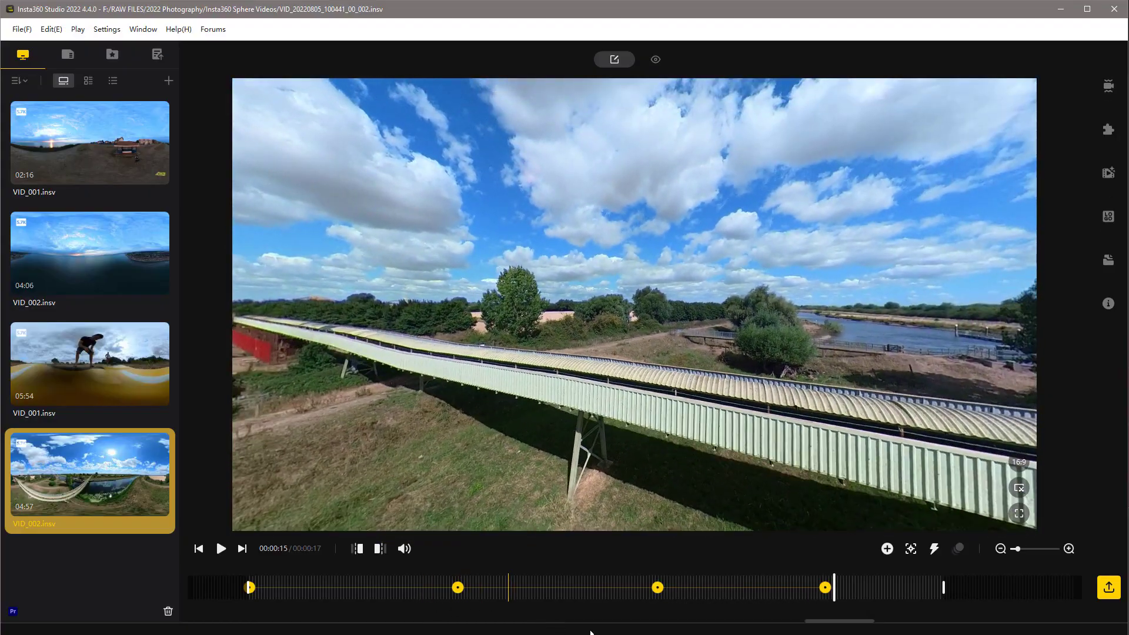
left_click(826, 588)
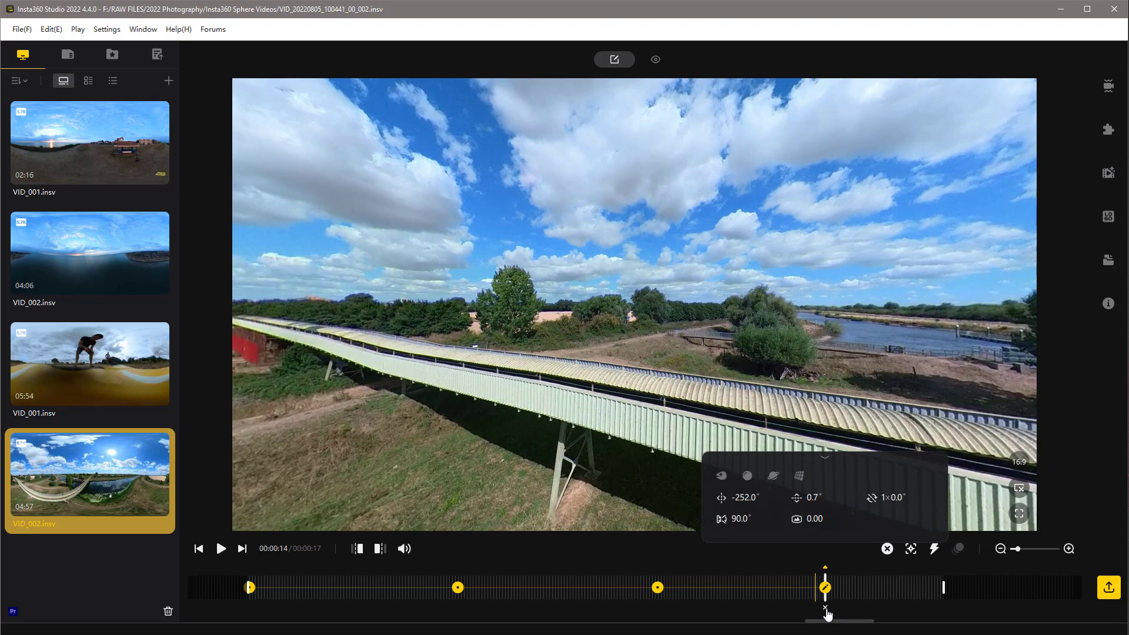
key("space")
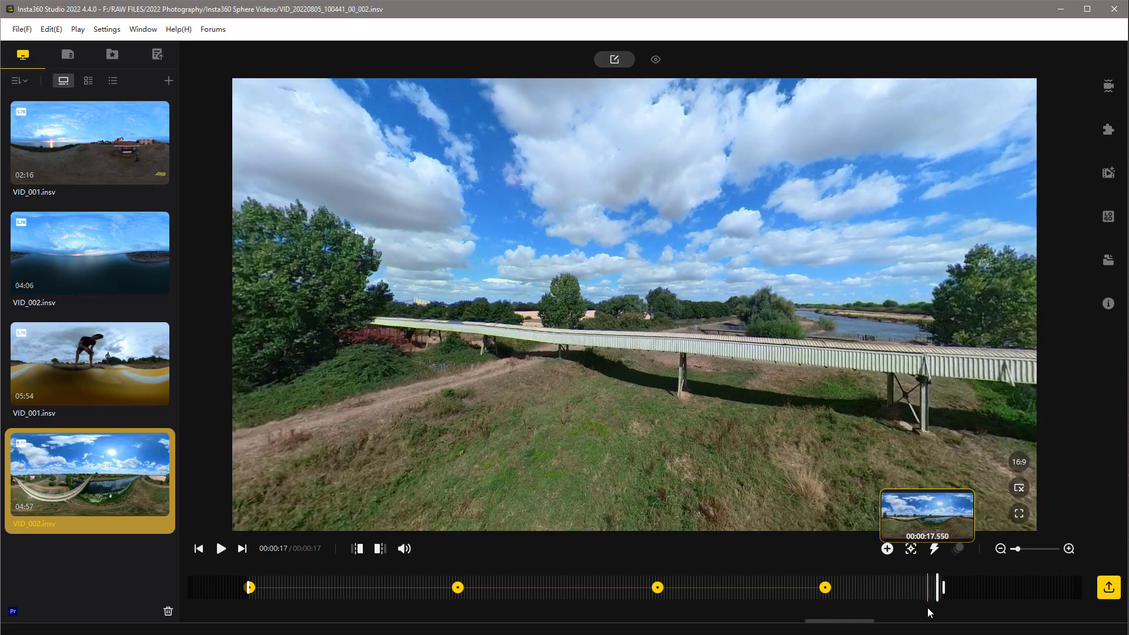
left_click(887, 548)
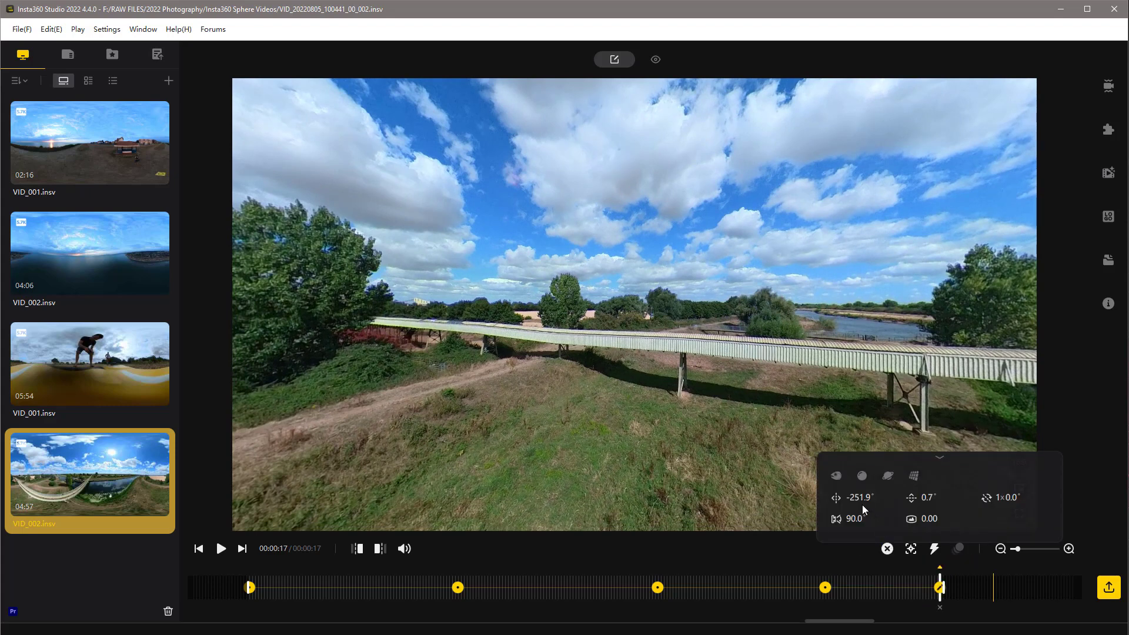
left_click_drag(859, 498, 846, 498)
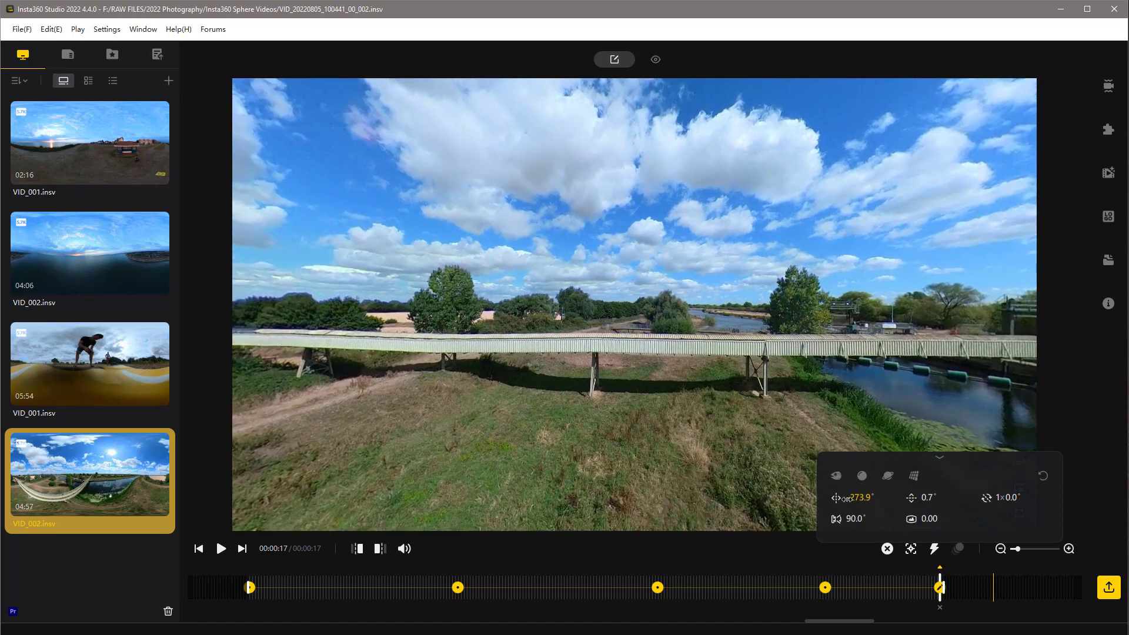
Step: Play the whole trimmed section and set the transition between the first and second keyframes to Fade-In Fade-Out
left_click(250, 605)
key("space")
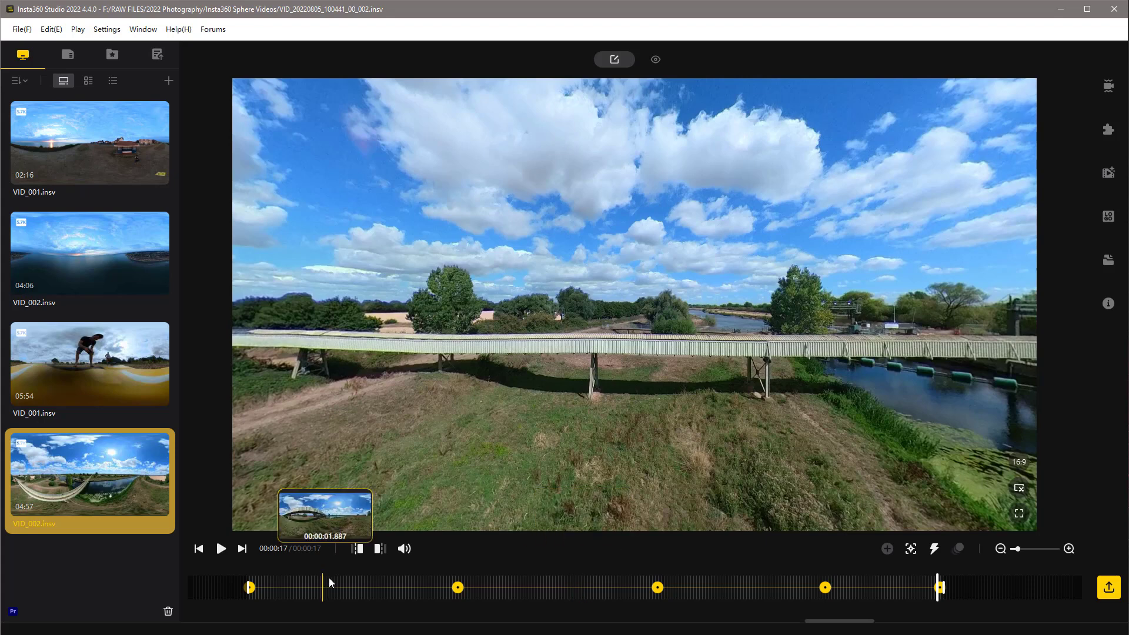
left_click(345, 587)
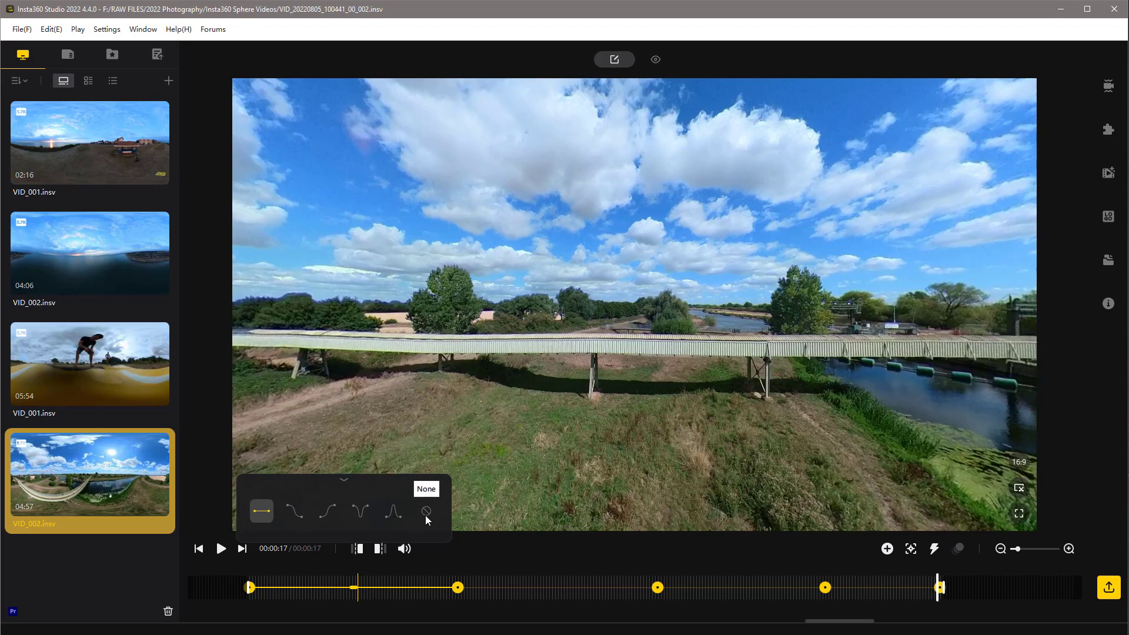
left_click(397, 517)
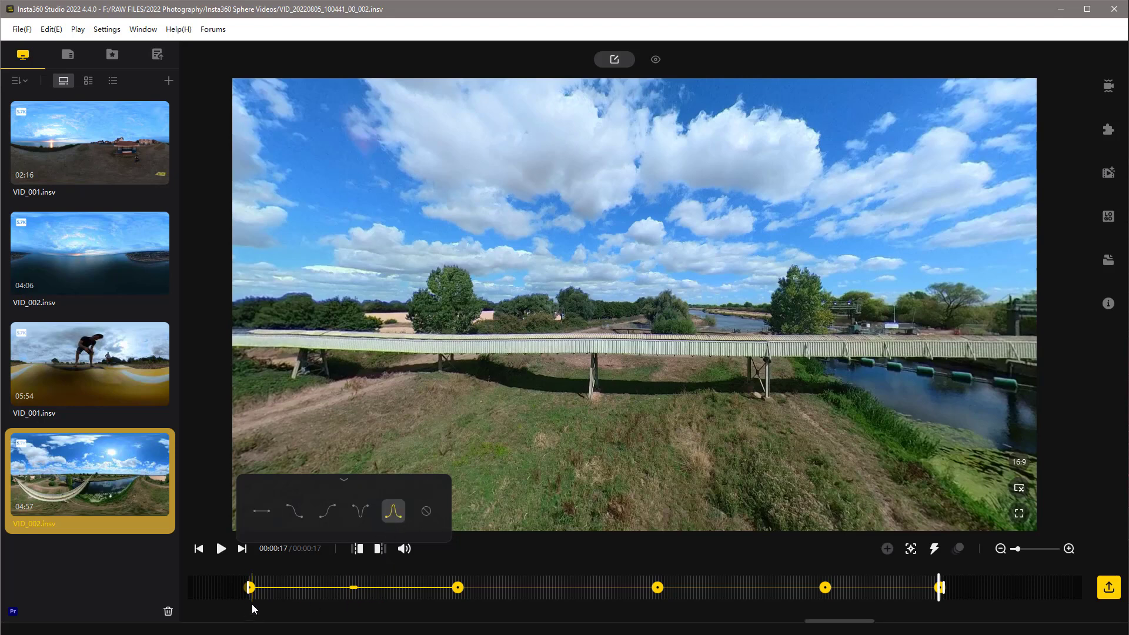
Step: Preview the first transition from the trim start and set the one between the second and third keyframes to Fade-In Slip-Out
key("space")
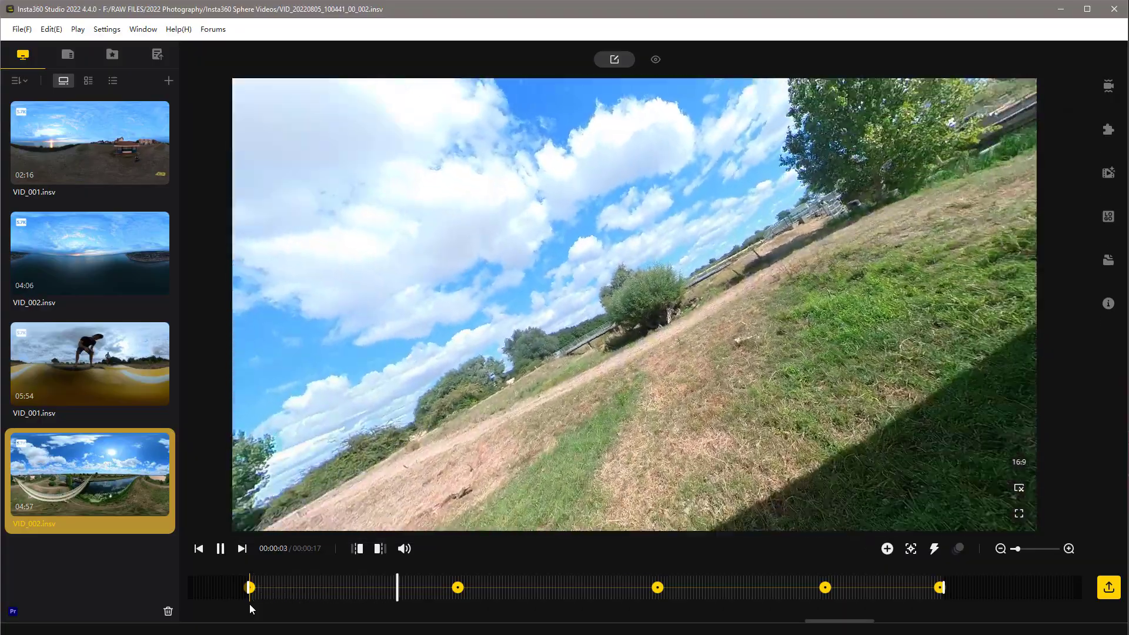
key("space")
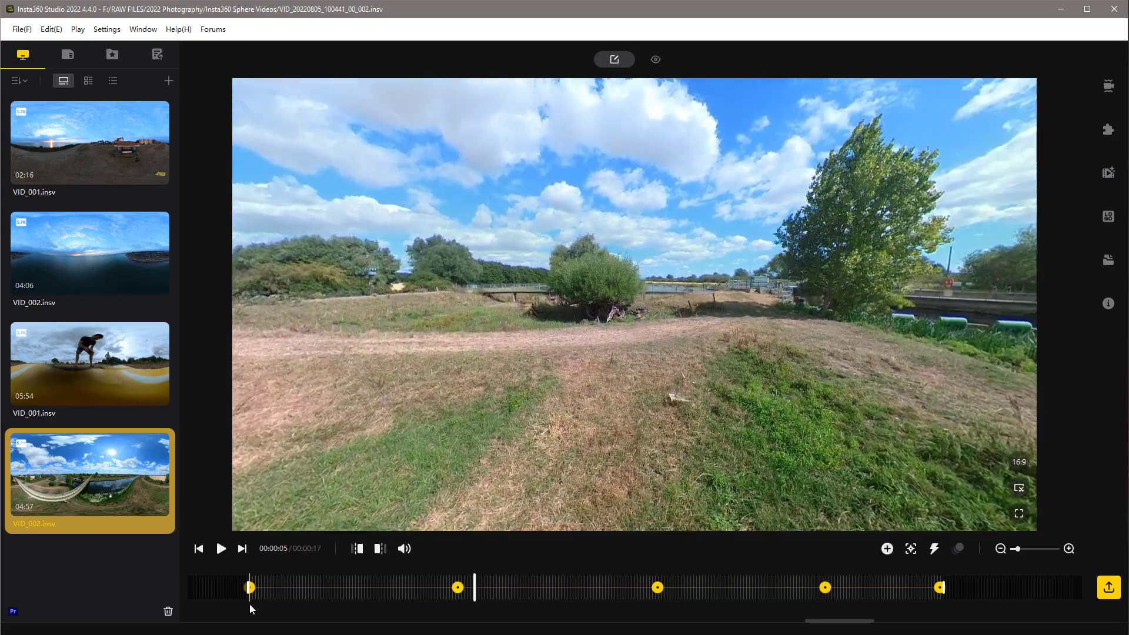
left_click(522, 591)
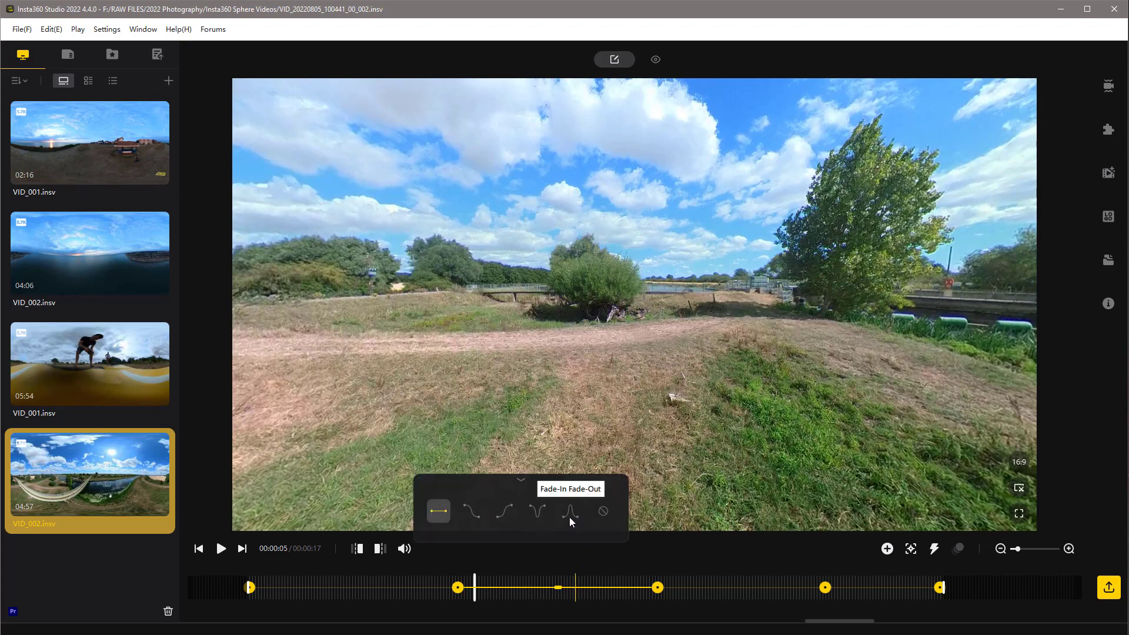
left_click(504, 512)
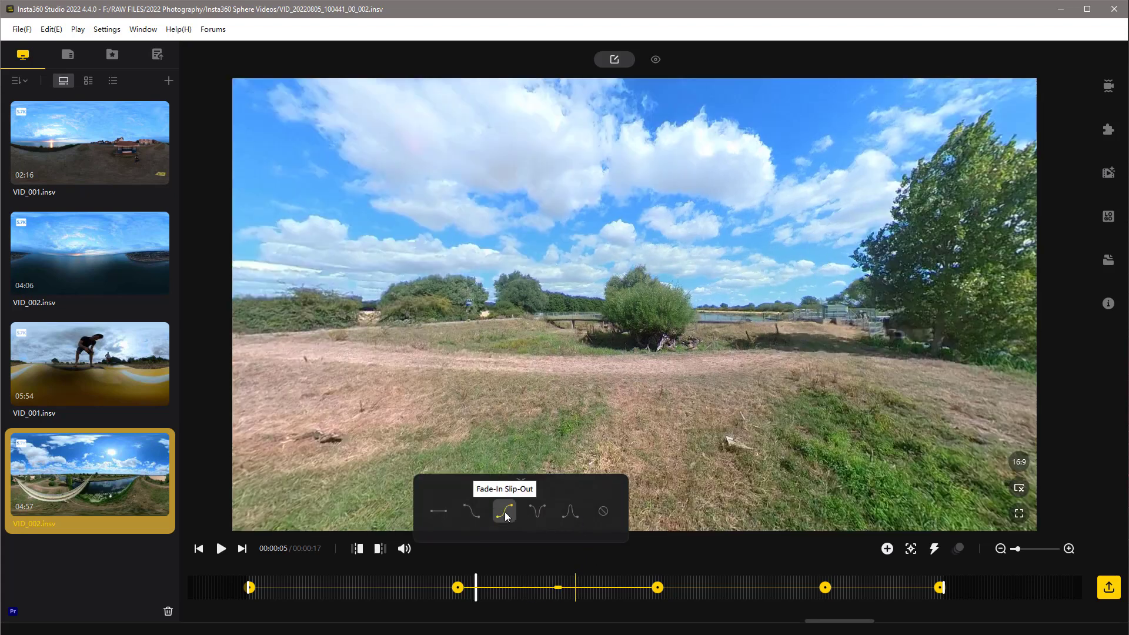
Step: Preview the second transition and set the one between the third and fourth keyframes to Fade-In Fade-Out
key("space")
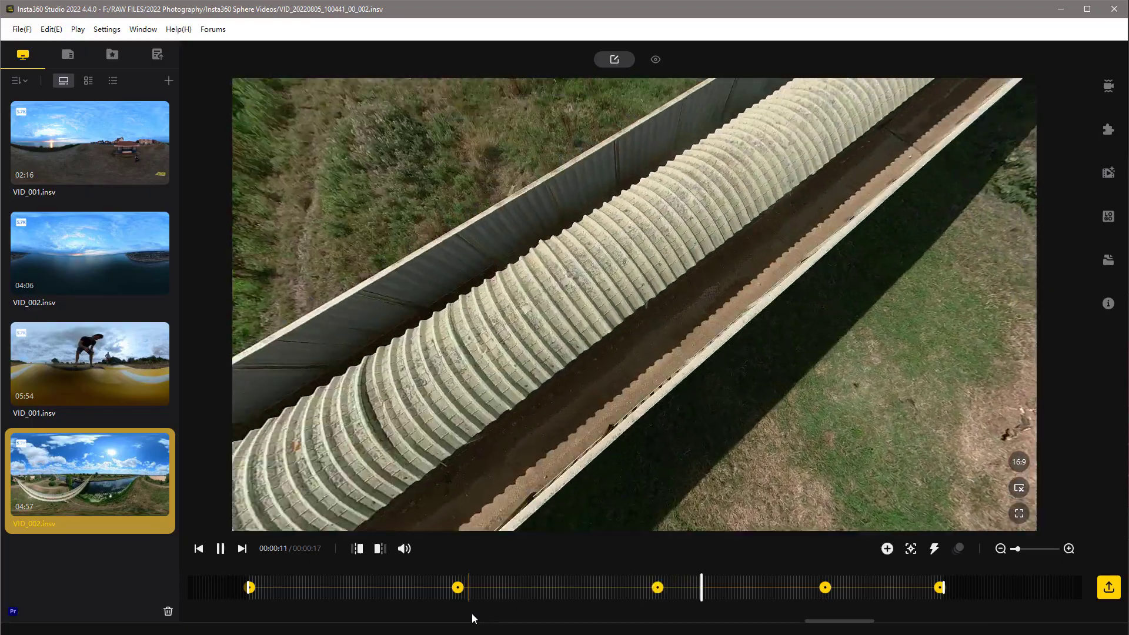
key("space")
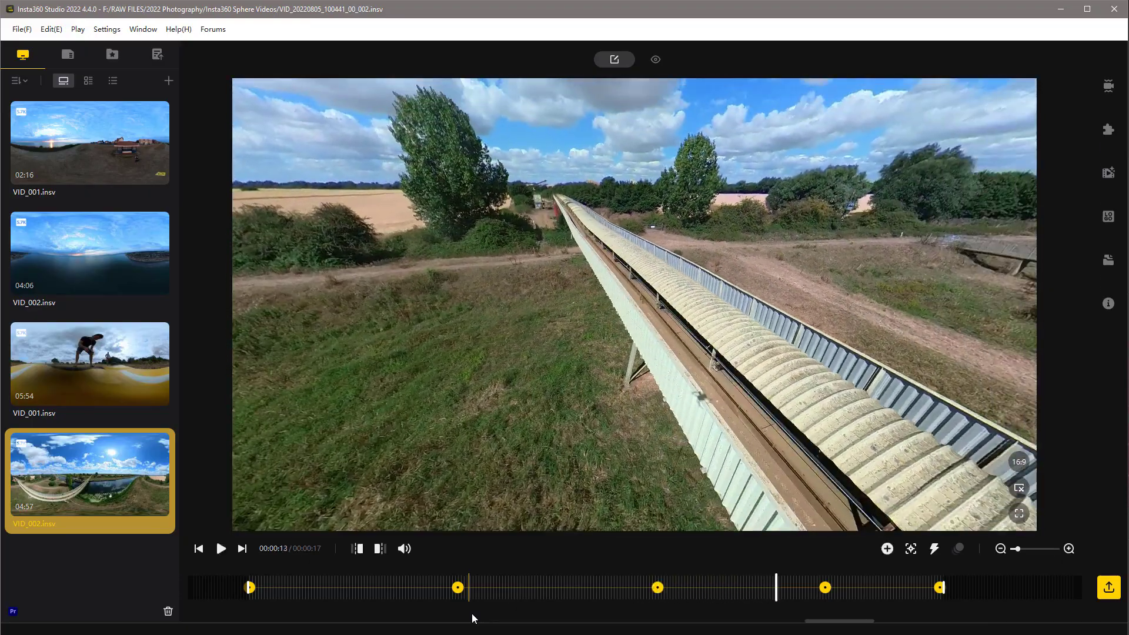
mouse_move(723, 593)
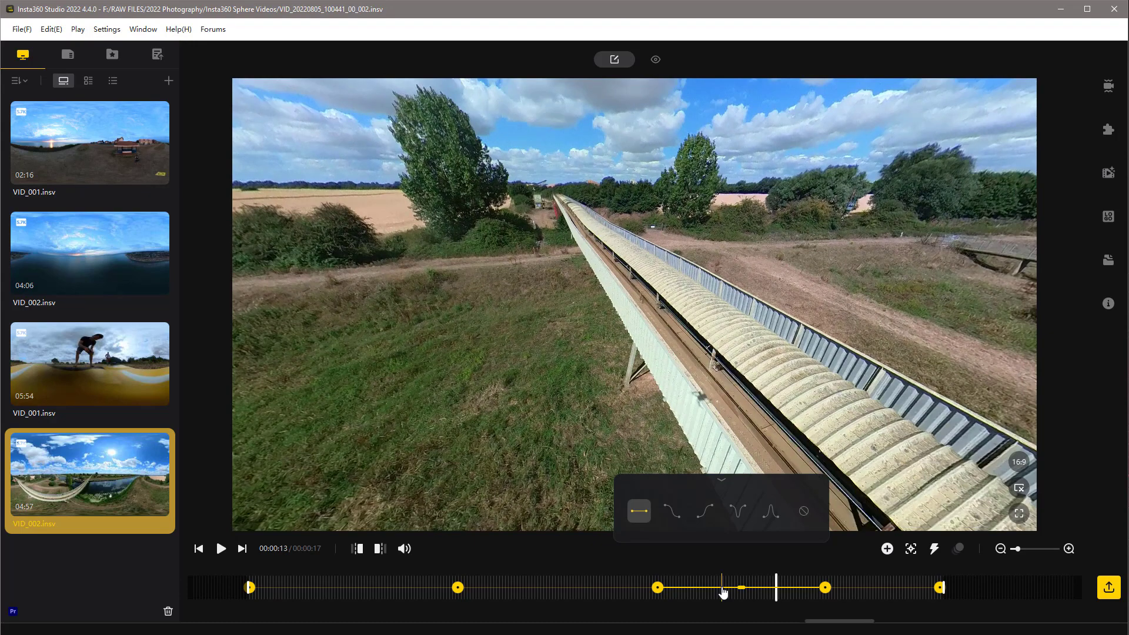
left_click(770, 511)
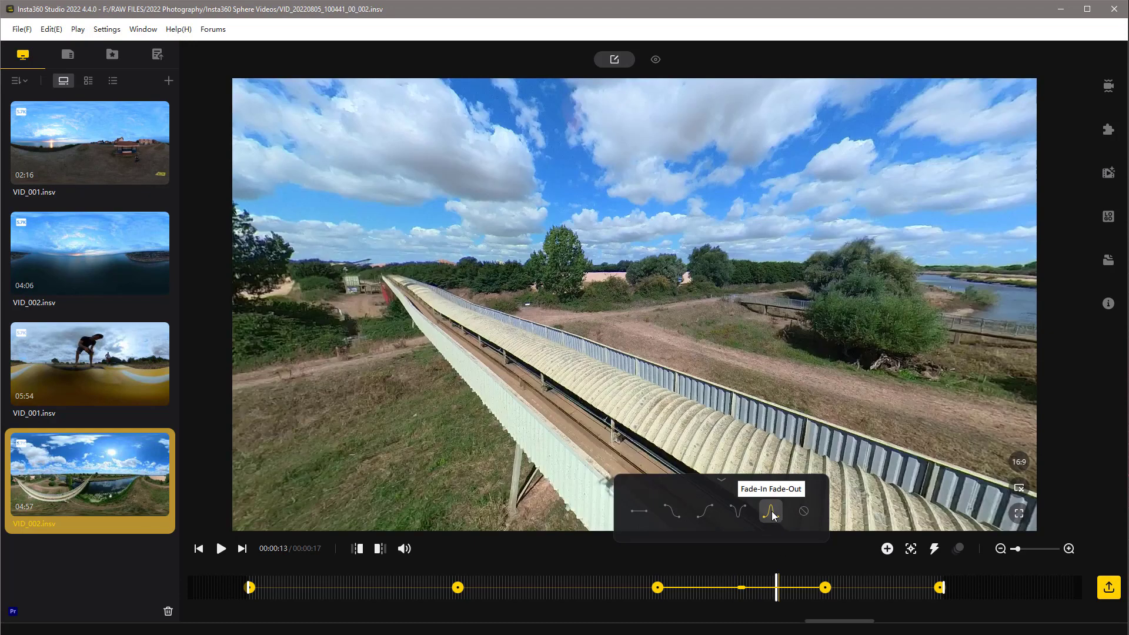
Step: Preview the third transition, set the one between the fourth and fifth keyframes to Slip-In Fade-Out, and play the whole section
left_click(655, 611)
key("space")
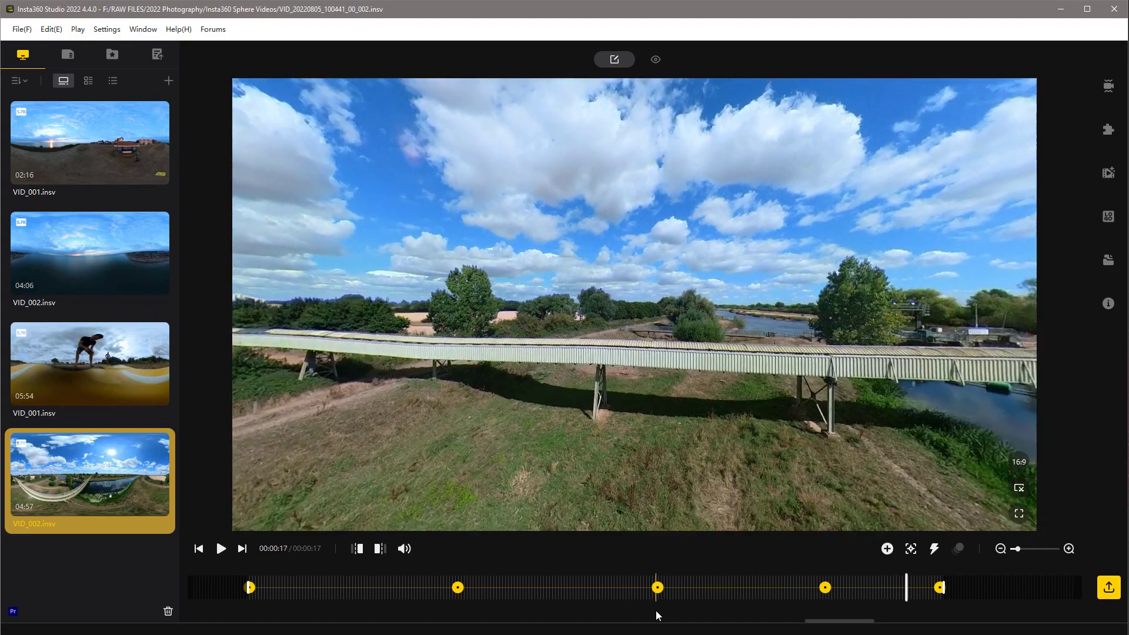
left_click(868, 588)
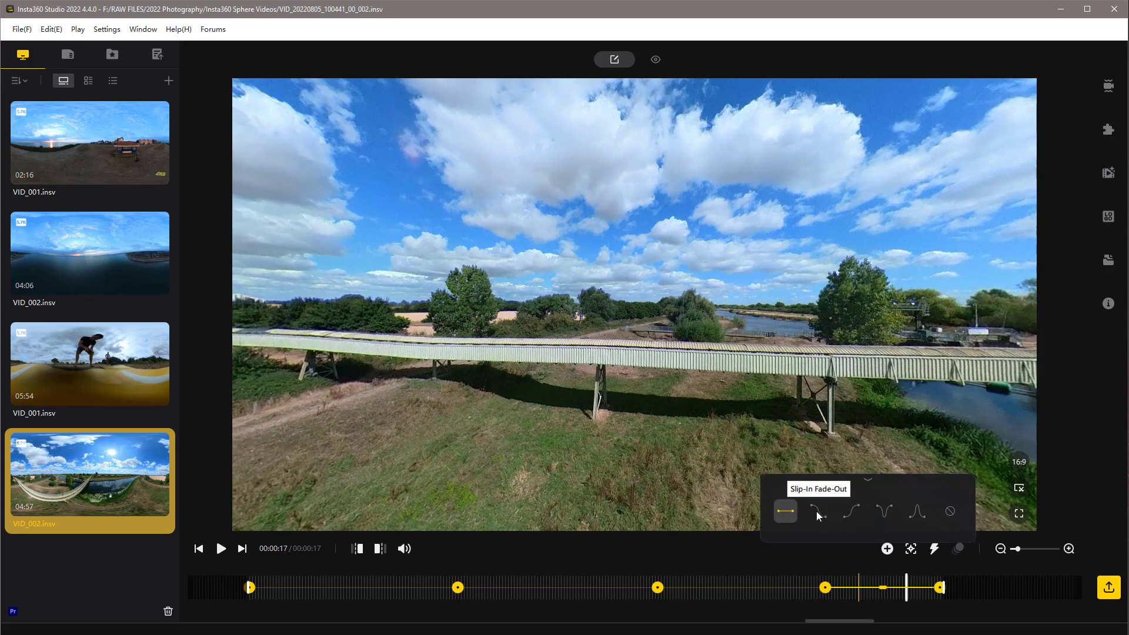
left_click(817, 512)
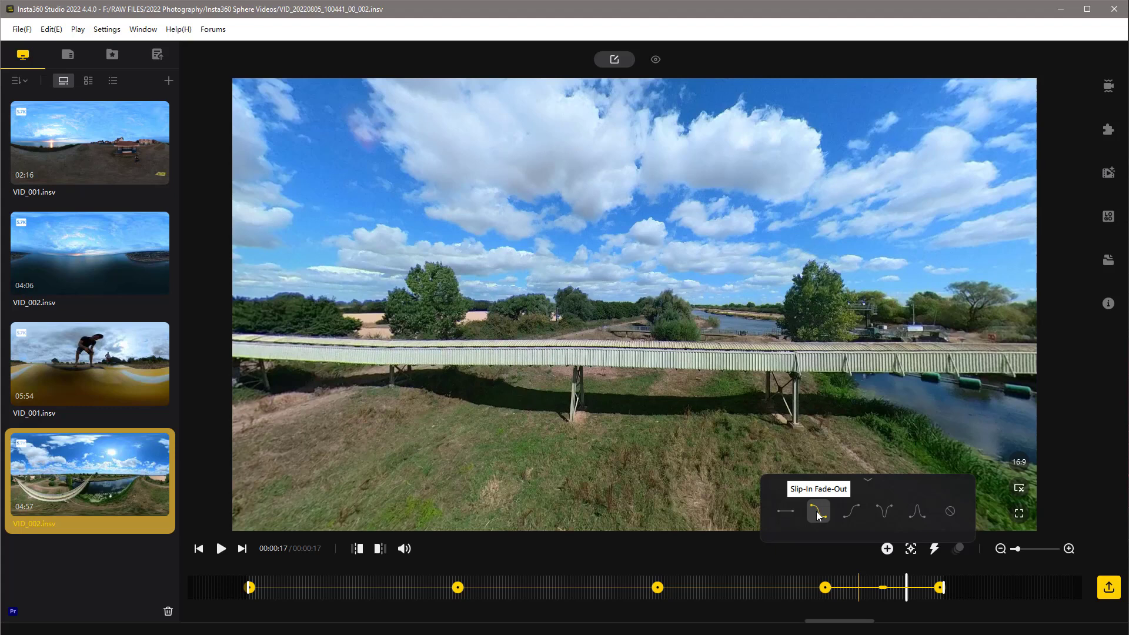
left_click(252, 611)
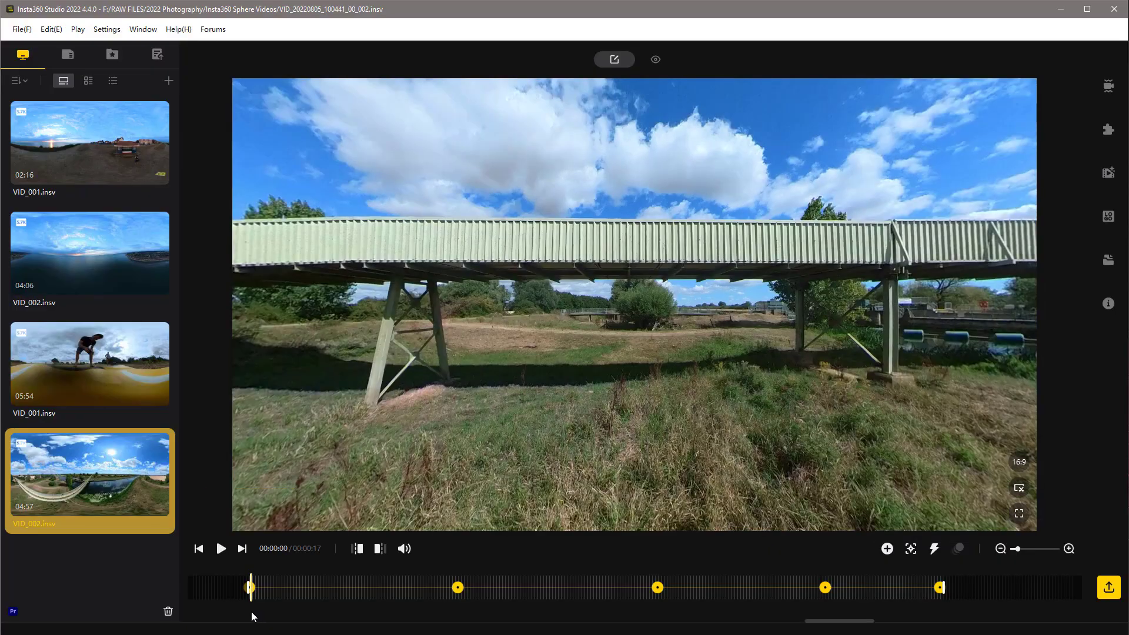
key("space")
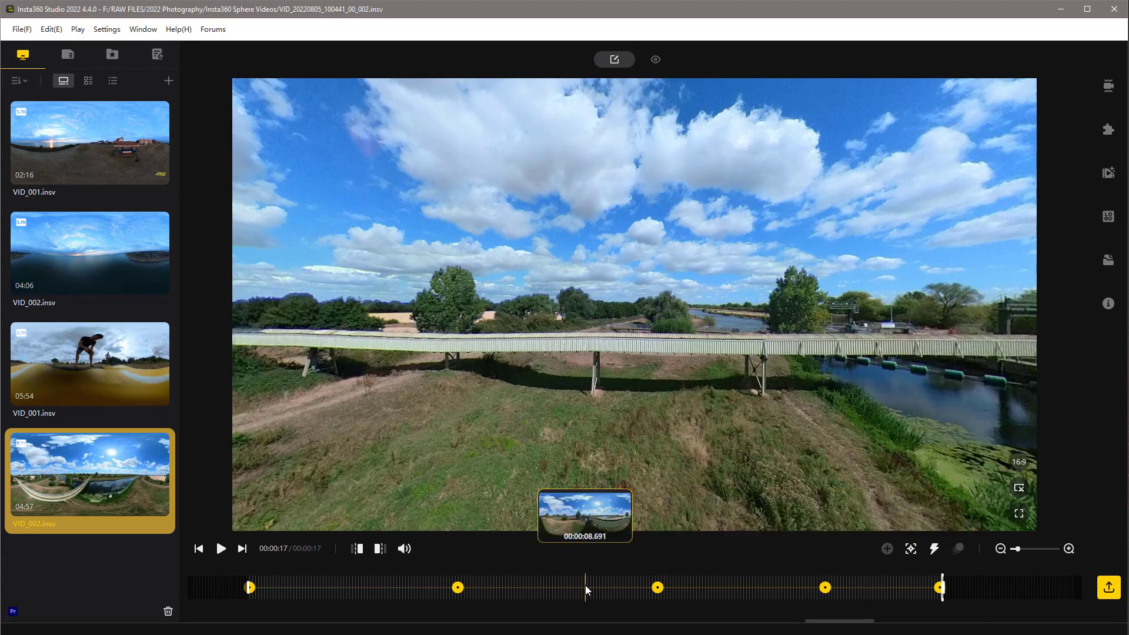
Step: Add a 2x speed segment spanning the first to the second keyframe
left_click(343, 598)
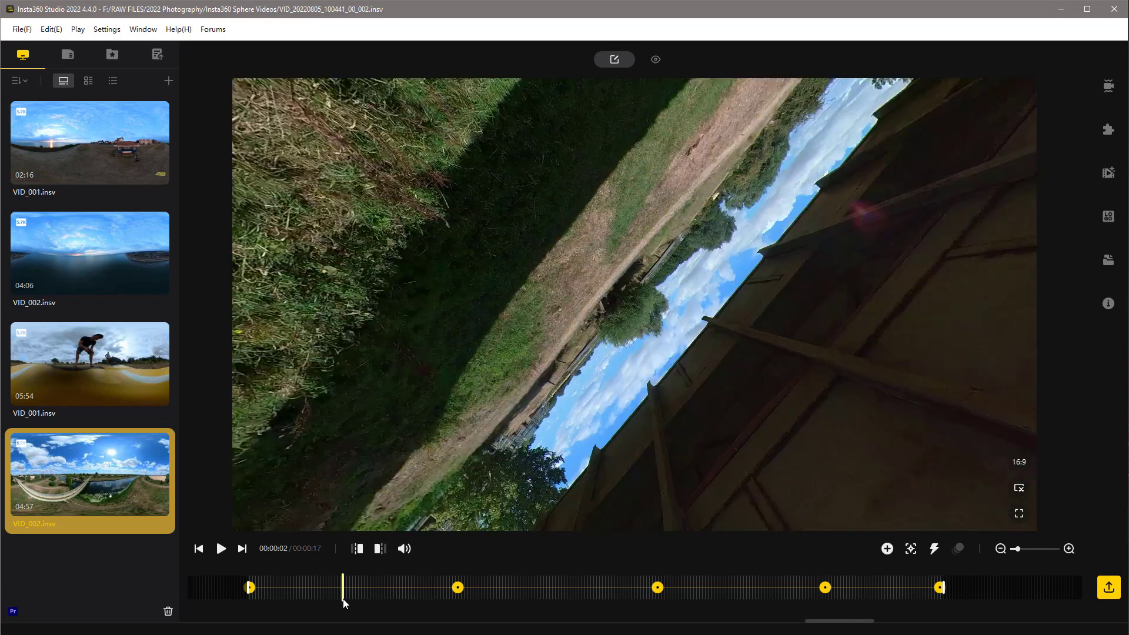
left_click(934, 552)
left_click_drag(630, 594, 457, 601)
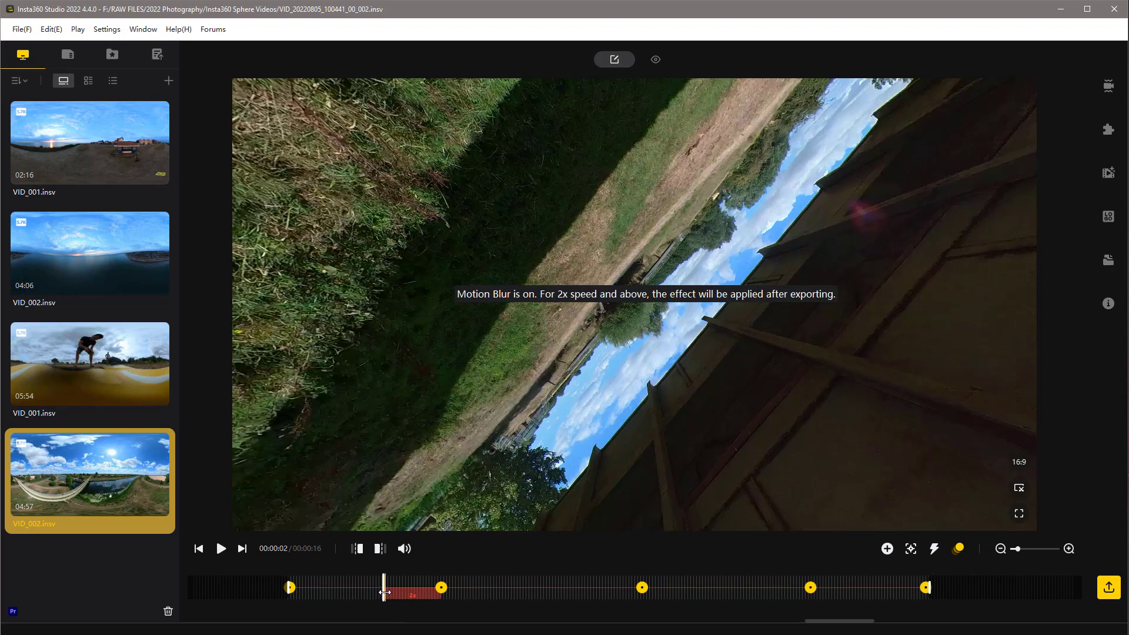
left_click_drag(384, 592, 280, 595)
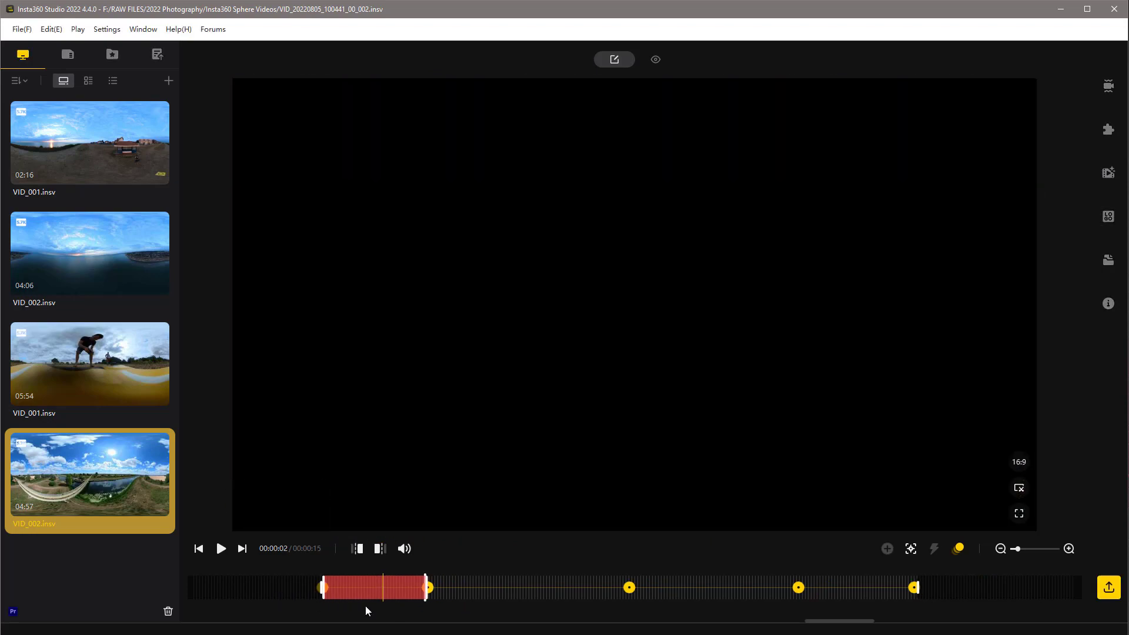
Step: Try slowing down the speed segment between the first and second keyframes and return it to 2x
left_click(394, 593)
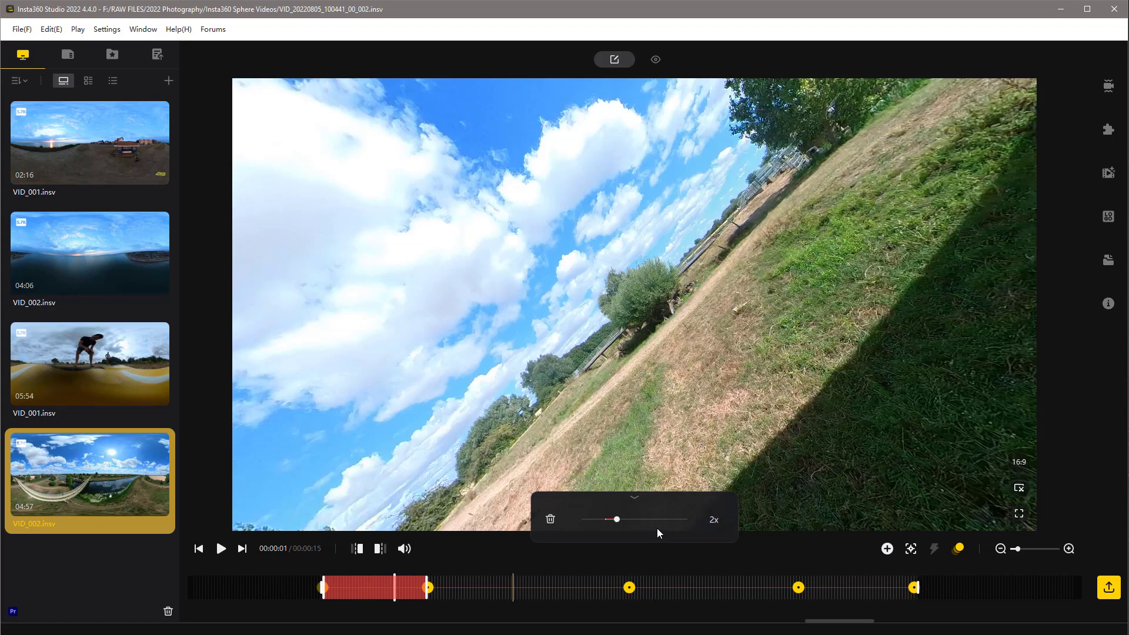
mouse_move(618, 520)
left_mouse_down()
mouse_move(580, 521)
mouse_move(604, 520)
left_mouse_up()
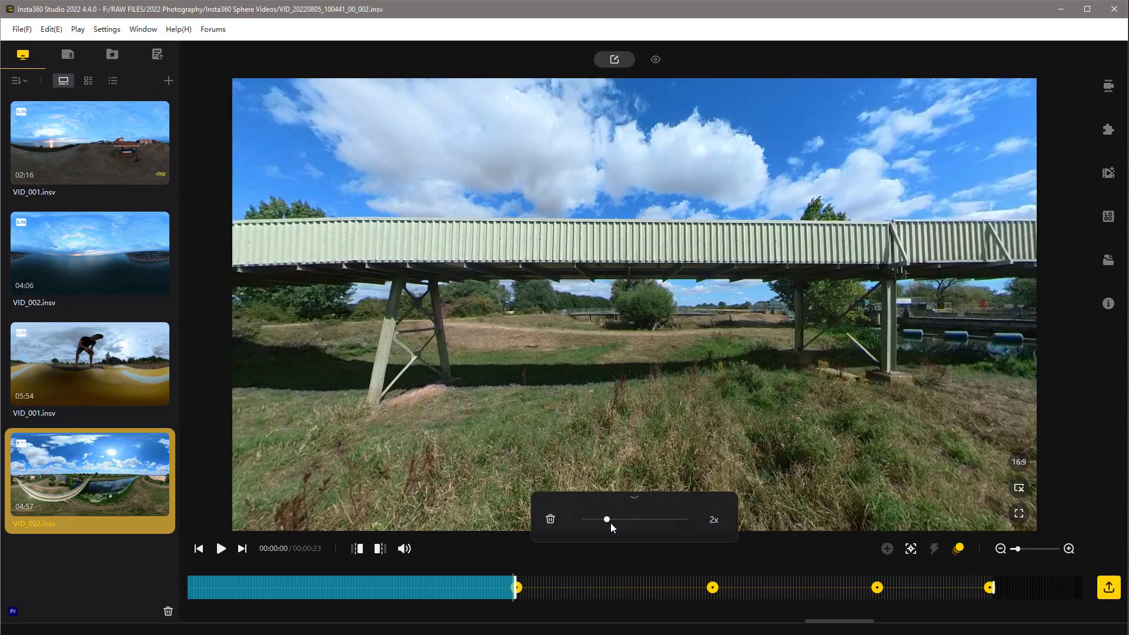
mouse_move(610, 523)
left_mouse_down()
mouse_move(646, 523)
mouse_move(619, 526)
left_mouse_up()
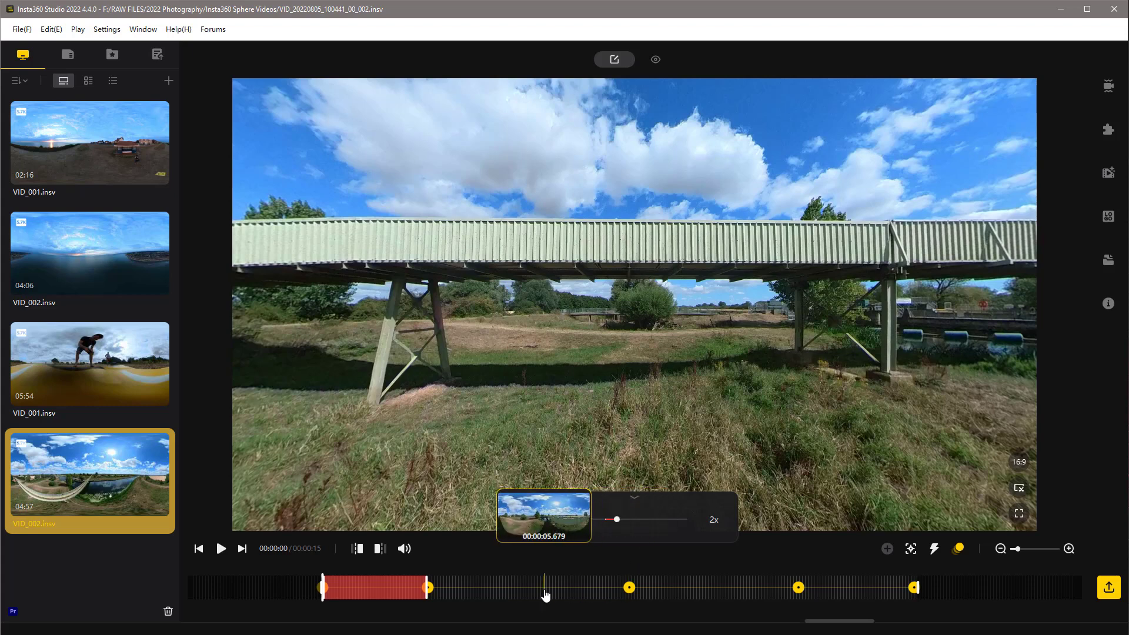
Step: Preview the move from the second keyframe and add a 4x speed segment between the second and third keyframes
left_click(430, 601)
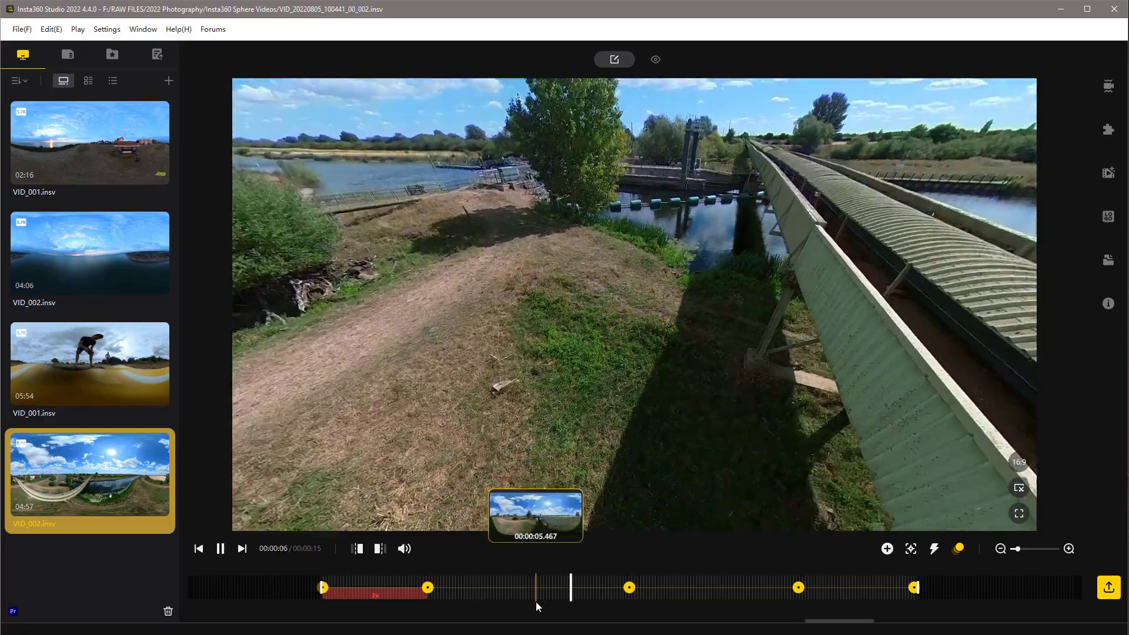
key("space")
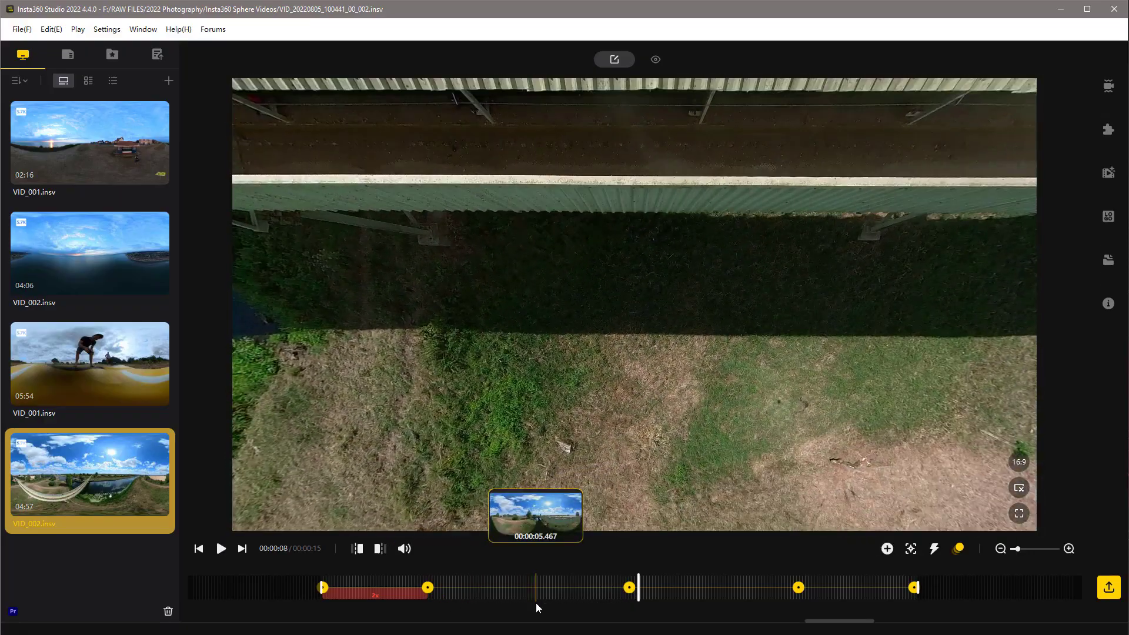
left_click(530, 594)
left_click(934, 549)
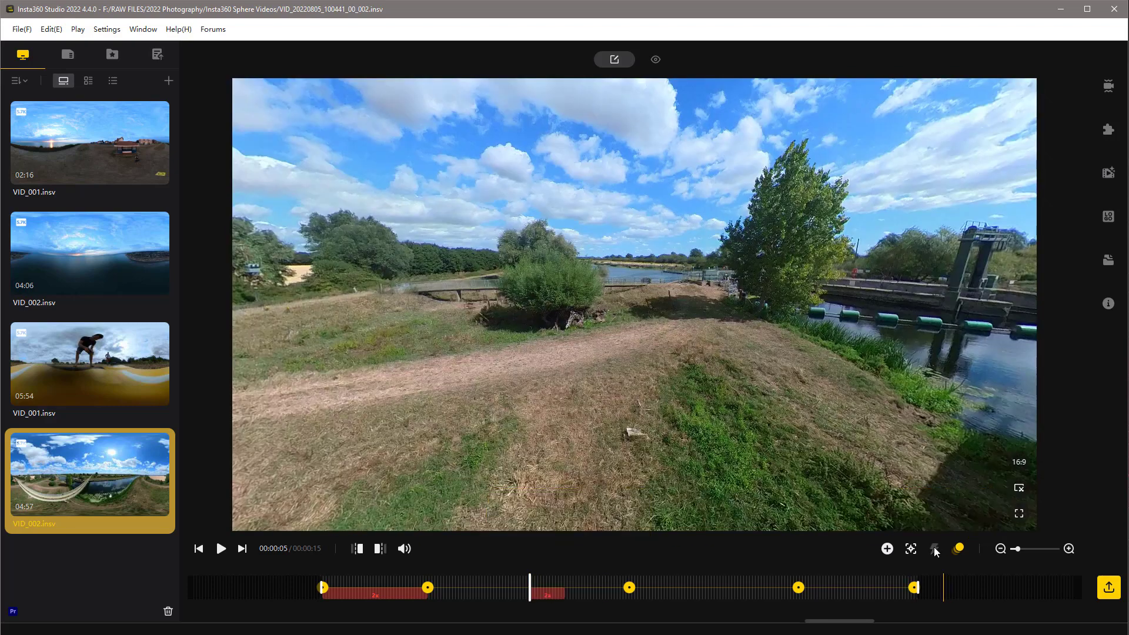
left_click(629, 597)
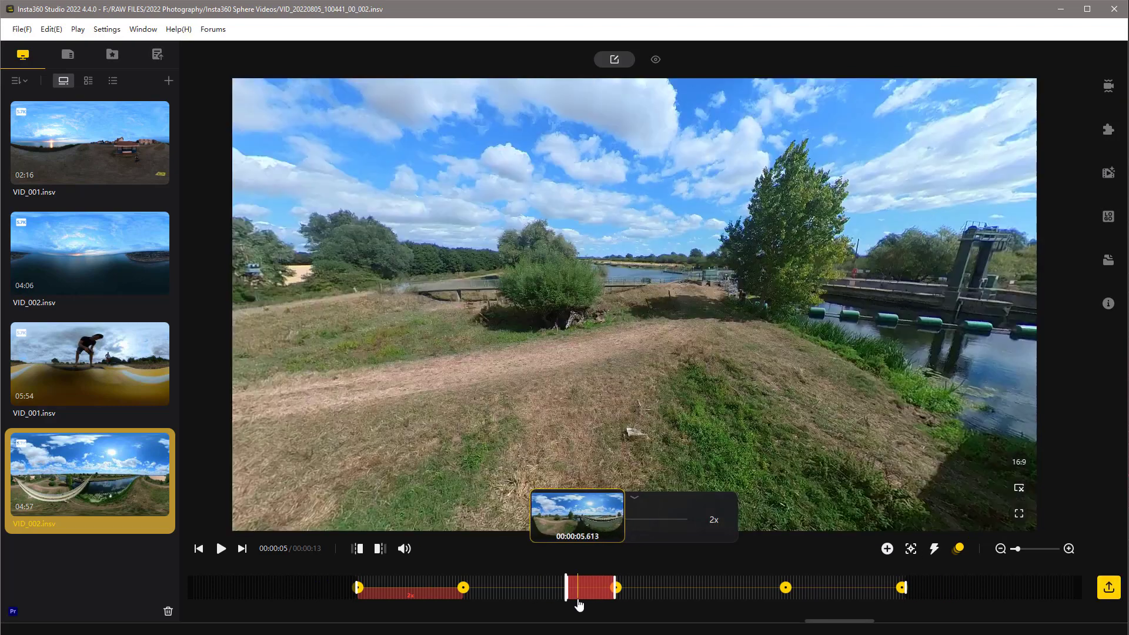
left_click_drag(565, 592, 457, 595)
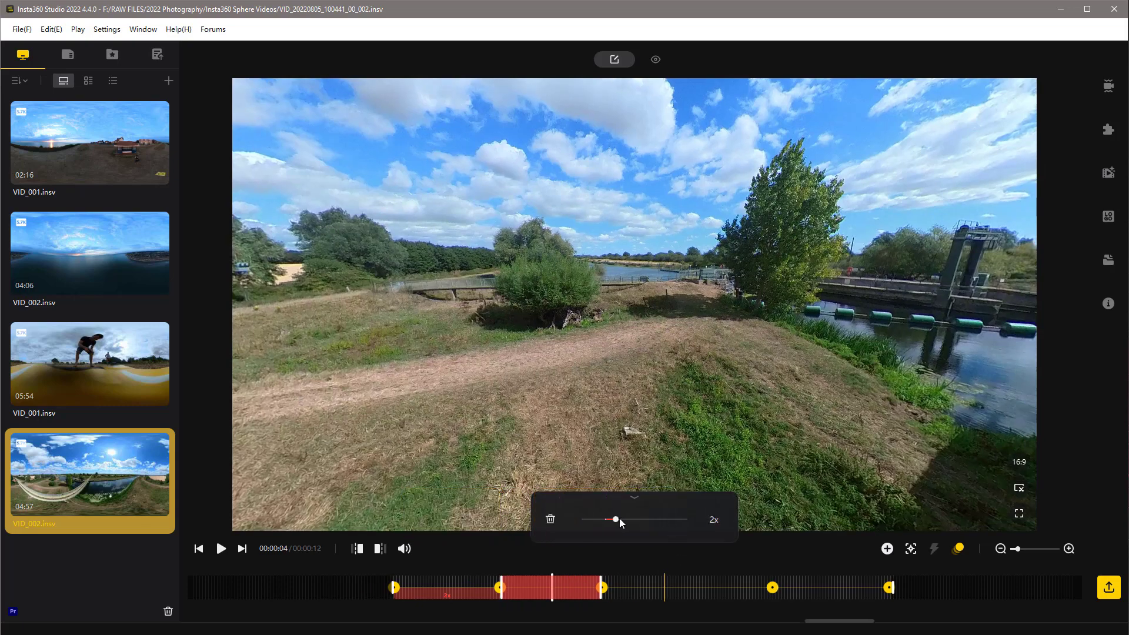
left_click_drag(619, 518, 621, 518)
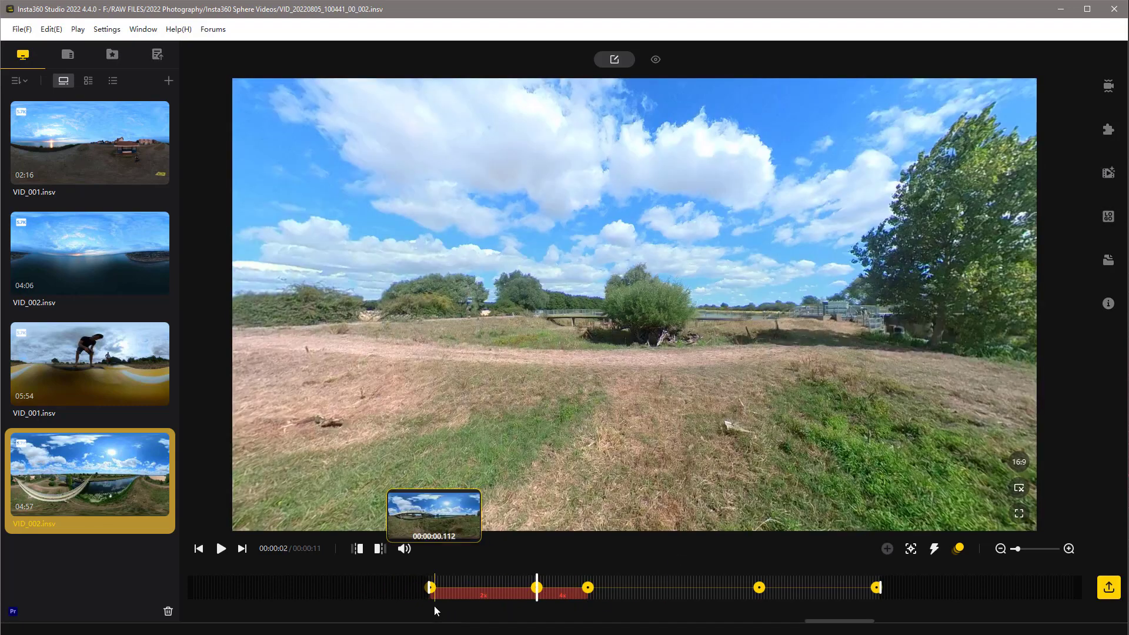
Step: Play the clip from the start and add a 2x speed segment between the third and fourth keyframes
left_click(434, 605)
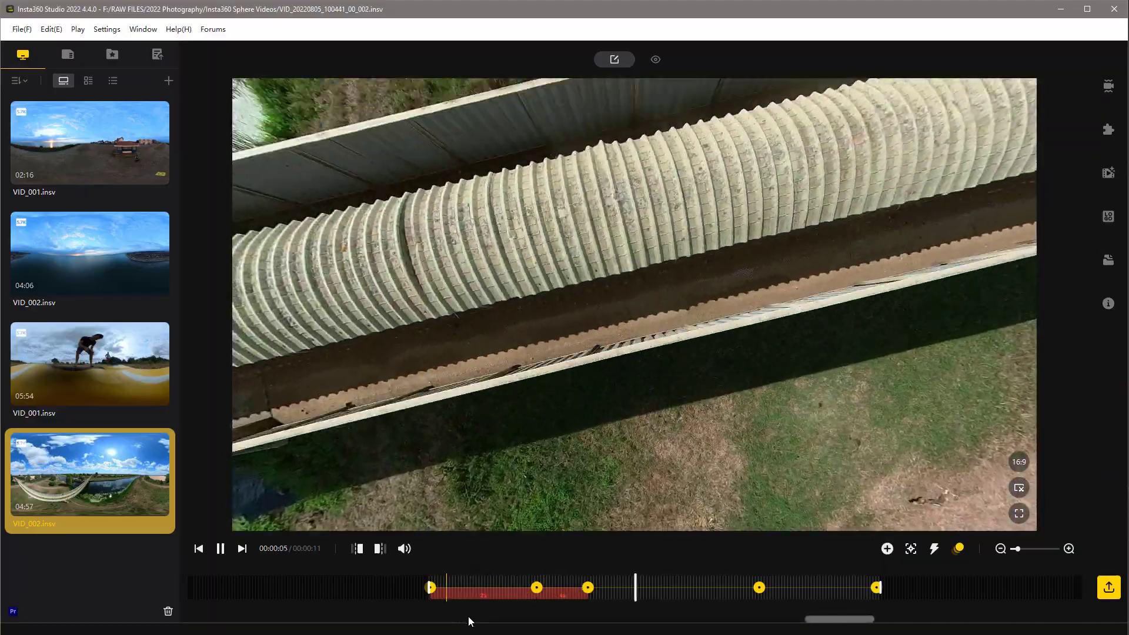
key("space")
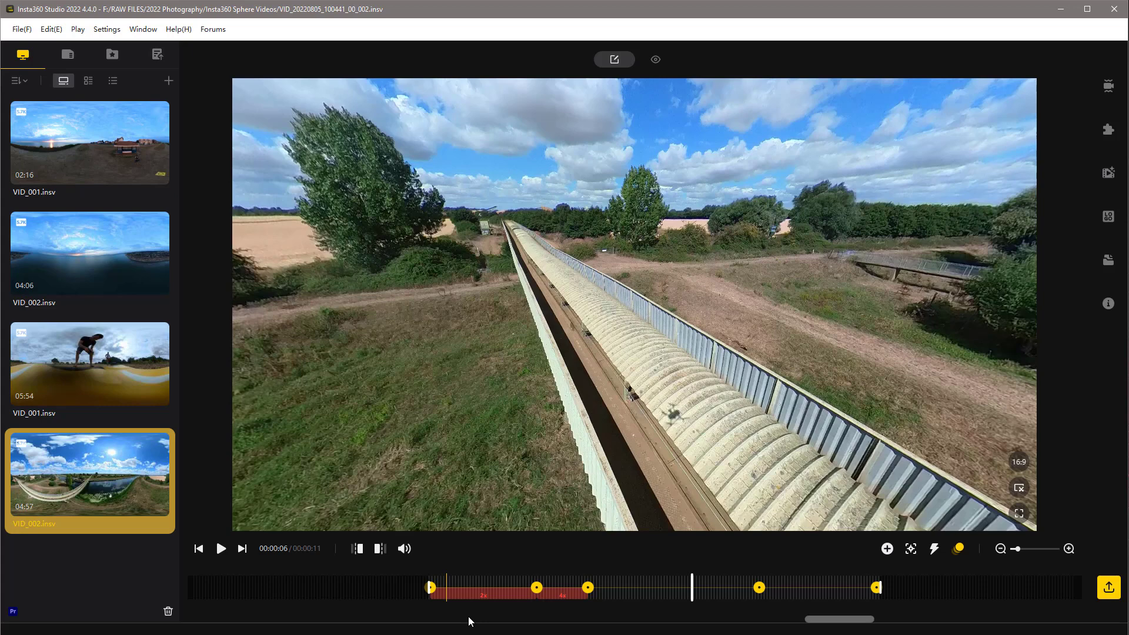
left_click(566, 590)
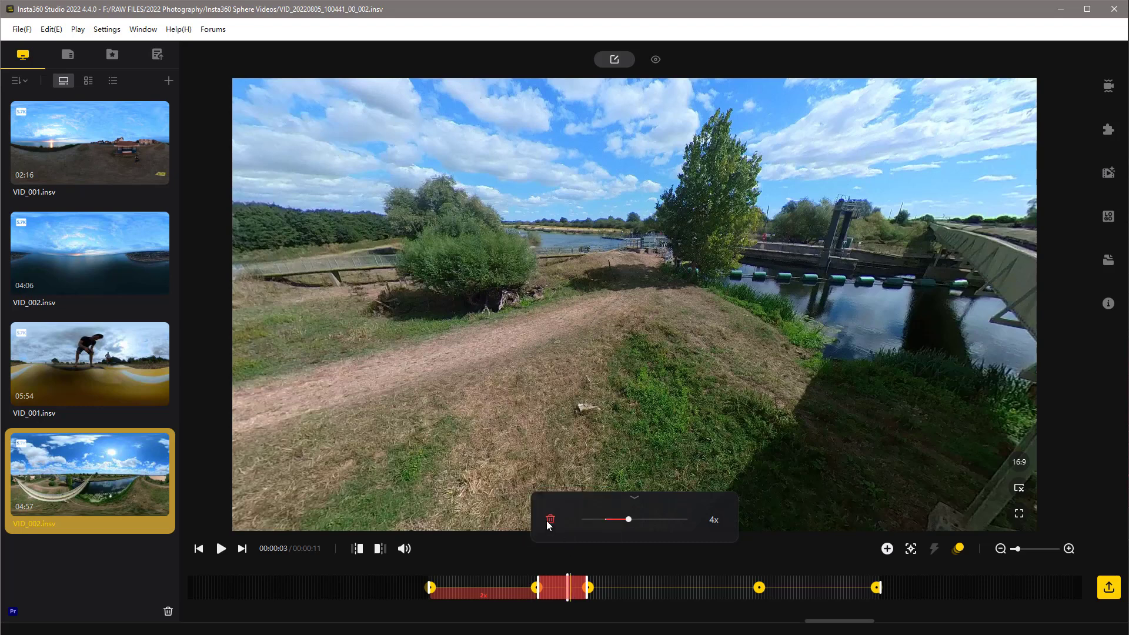
left_click(661, 591)
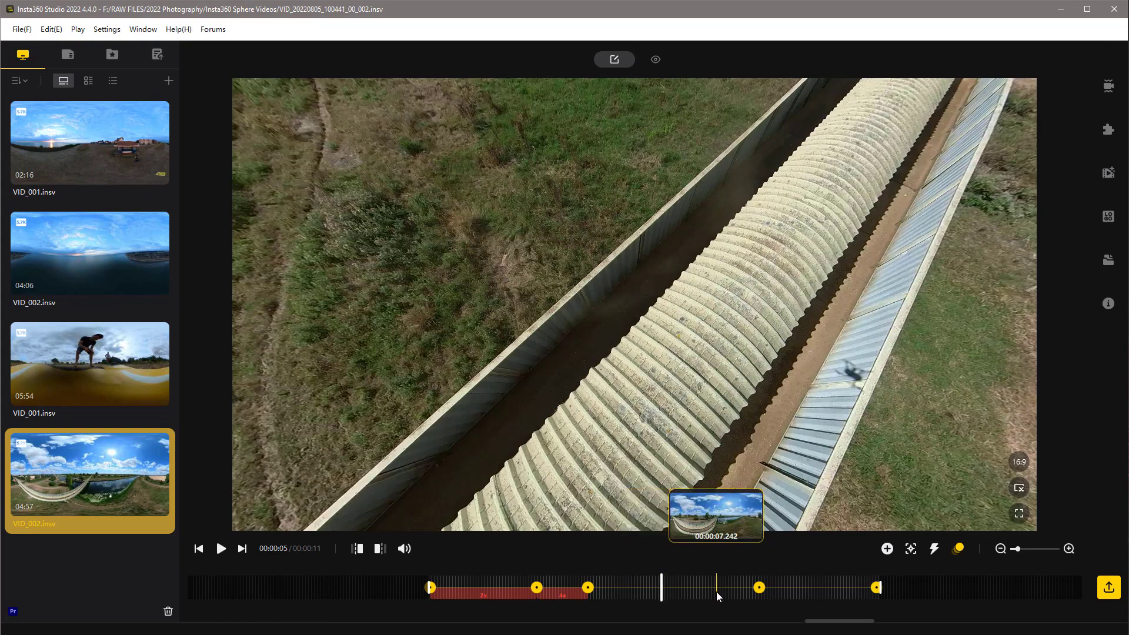
left_click(934, 548)
left_click_drag(697, 593, 758, 598)
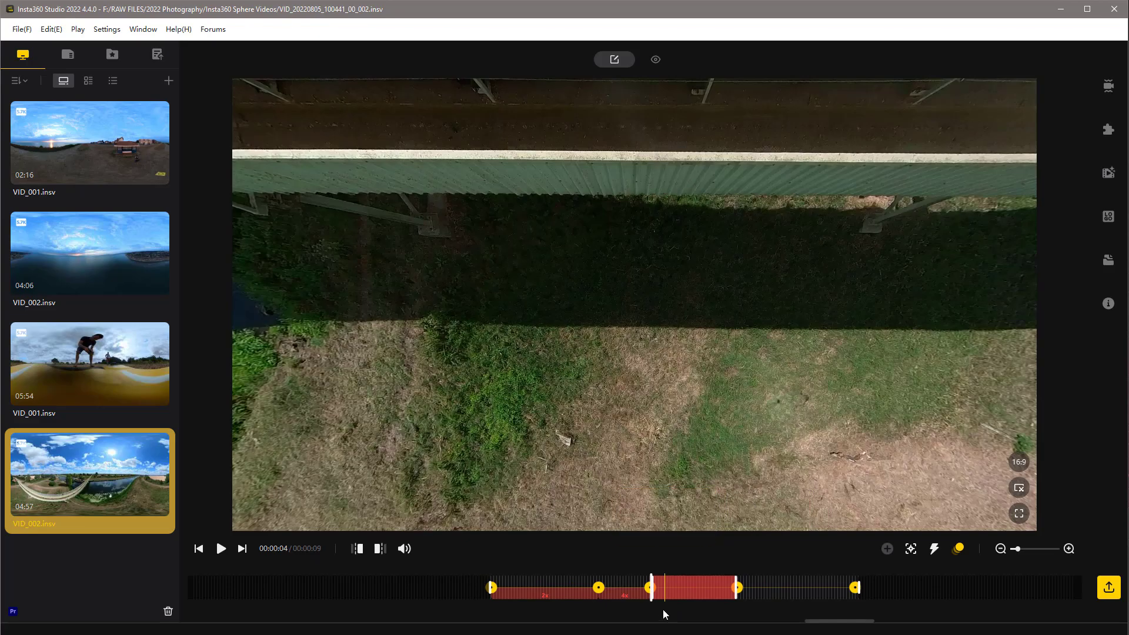
Step: Play from the third keyframe onward and add a 2x speed segment between the fourth and fifth keyframes
left_click(661, 594)
key("space")
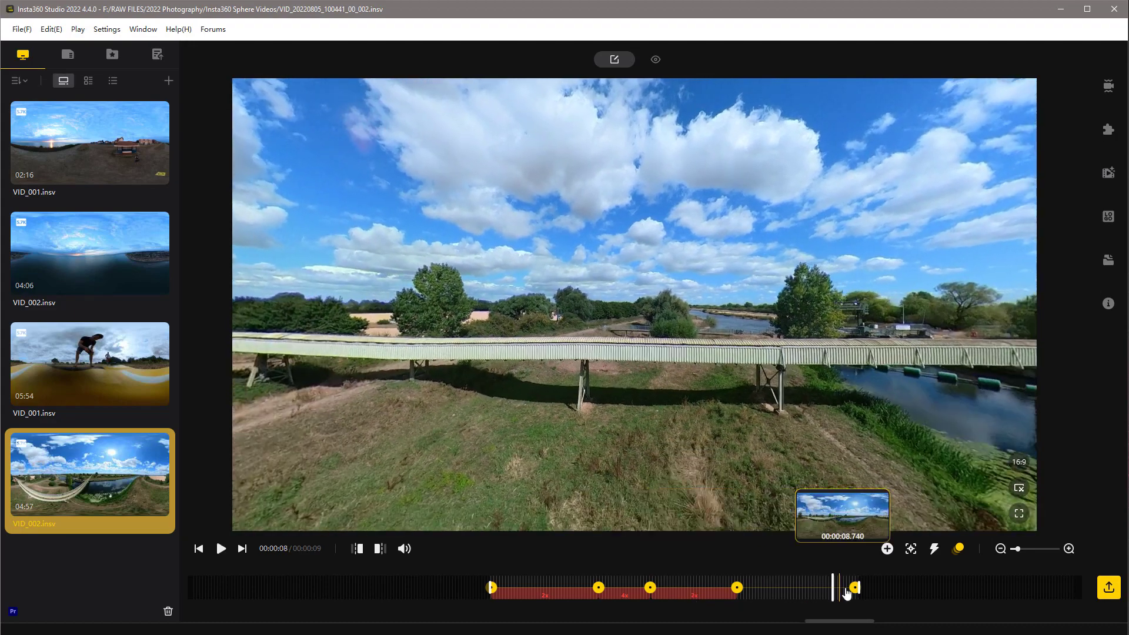
left_click(799, 593)
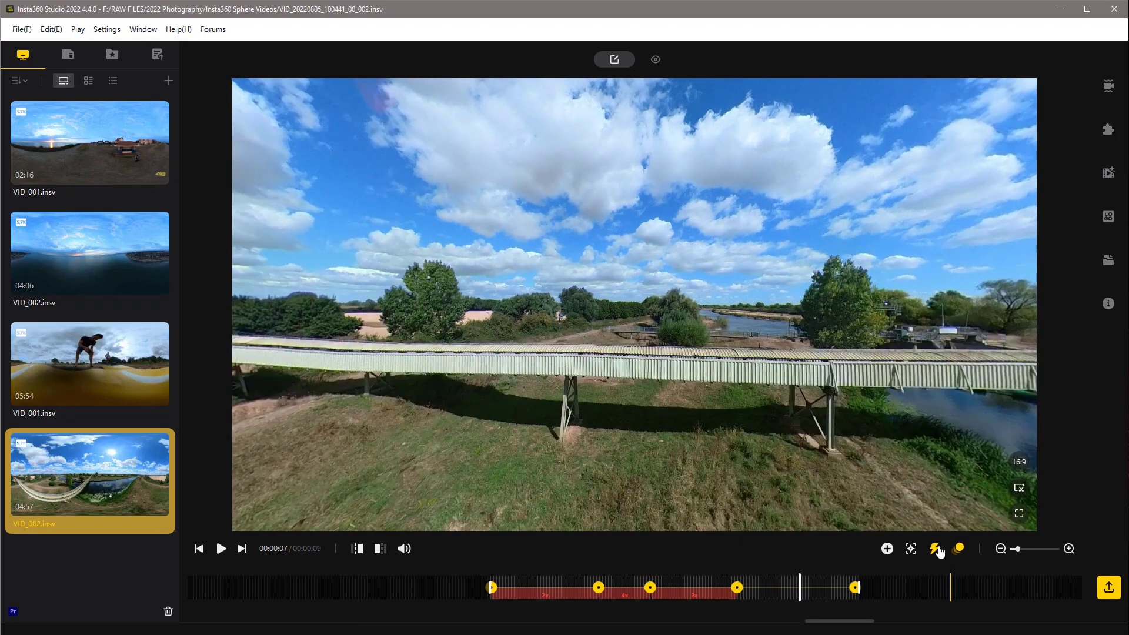
left_click(856, 597)
left_click_drag(829, 599, 779, 598)
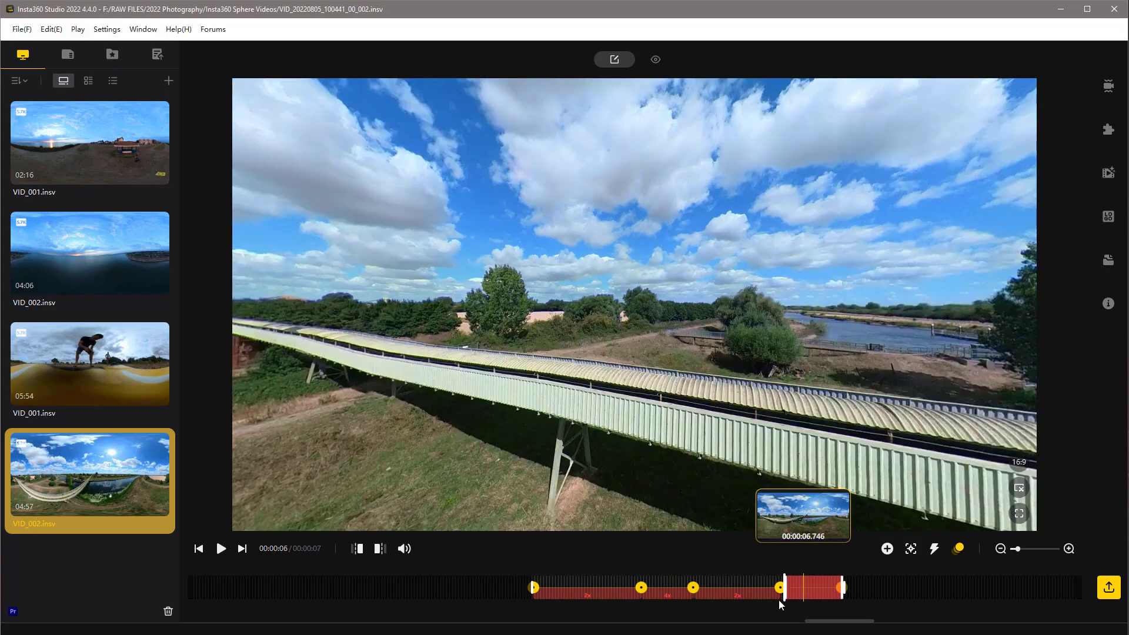
Step: Play the whole clip, set the last speed segment before the final keyframe to 6x, and replay from the start
left_click(531, 605)
key("space")
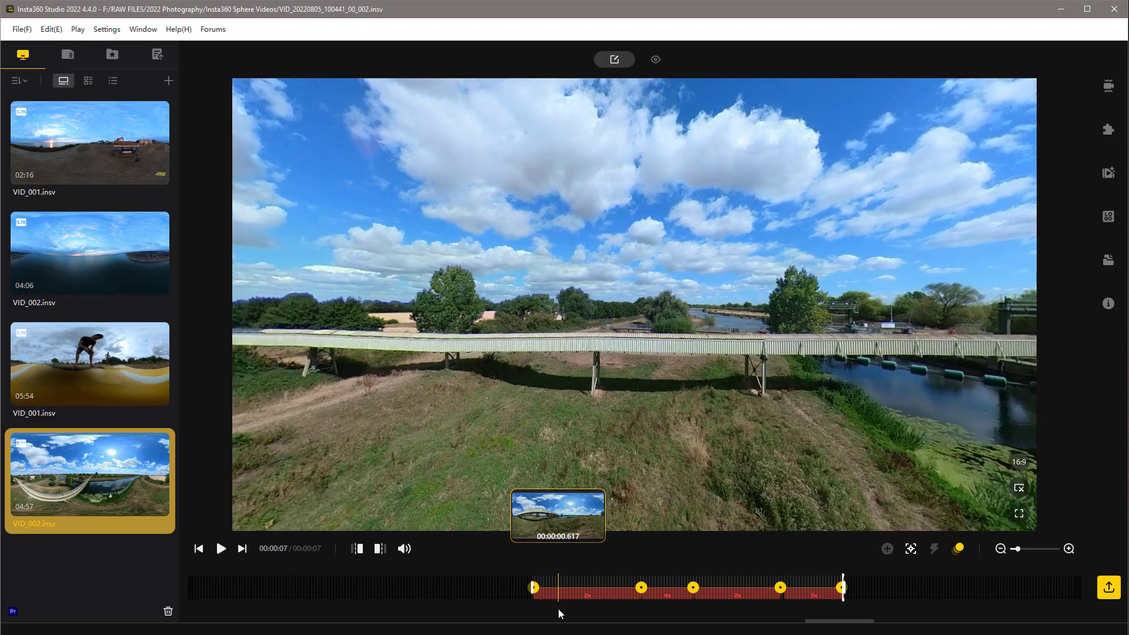
left_click(804, 595)
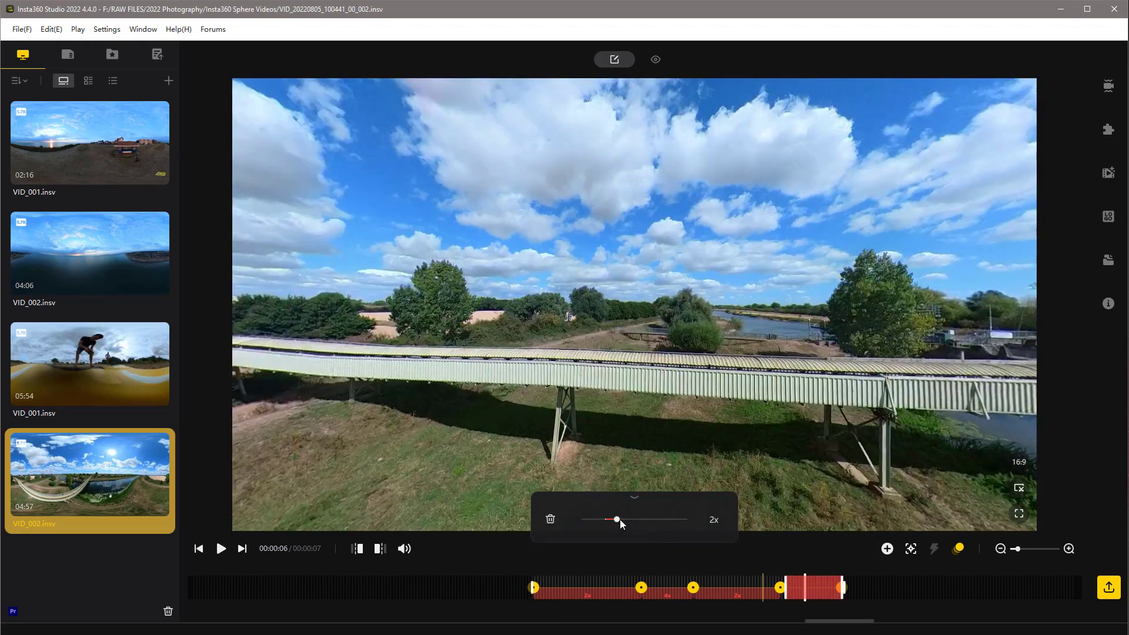
left_click_drag(633, 521, 633, 520)
left_click(561, 607)
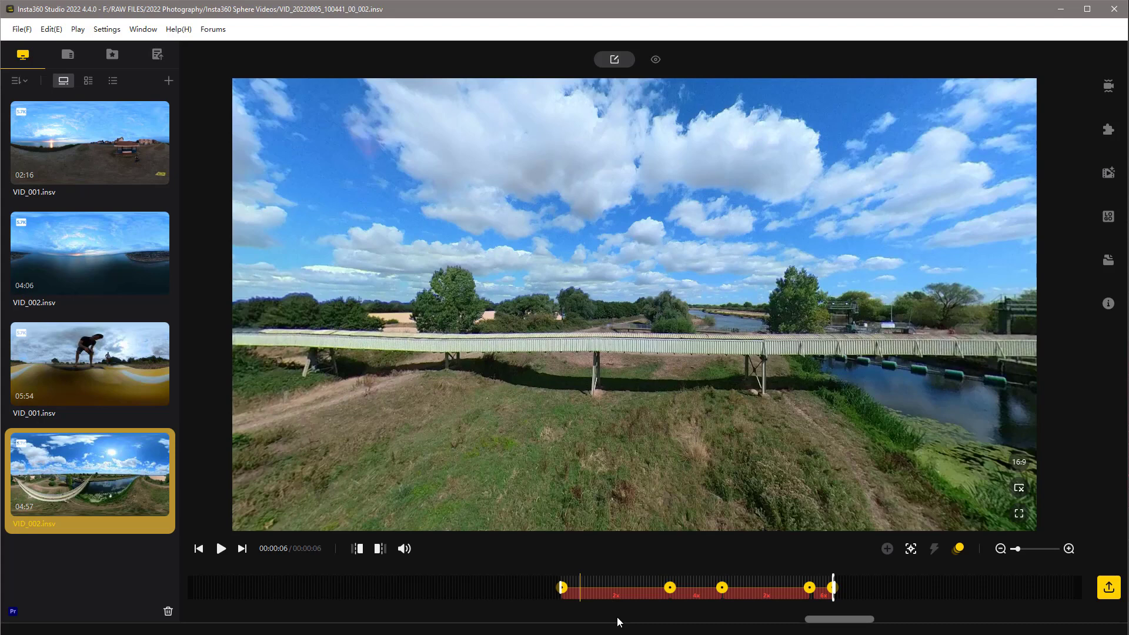
Step: Mute the clip's audio and open the video export settings, moving the dialog away from the timeline
left_click(404, 549)
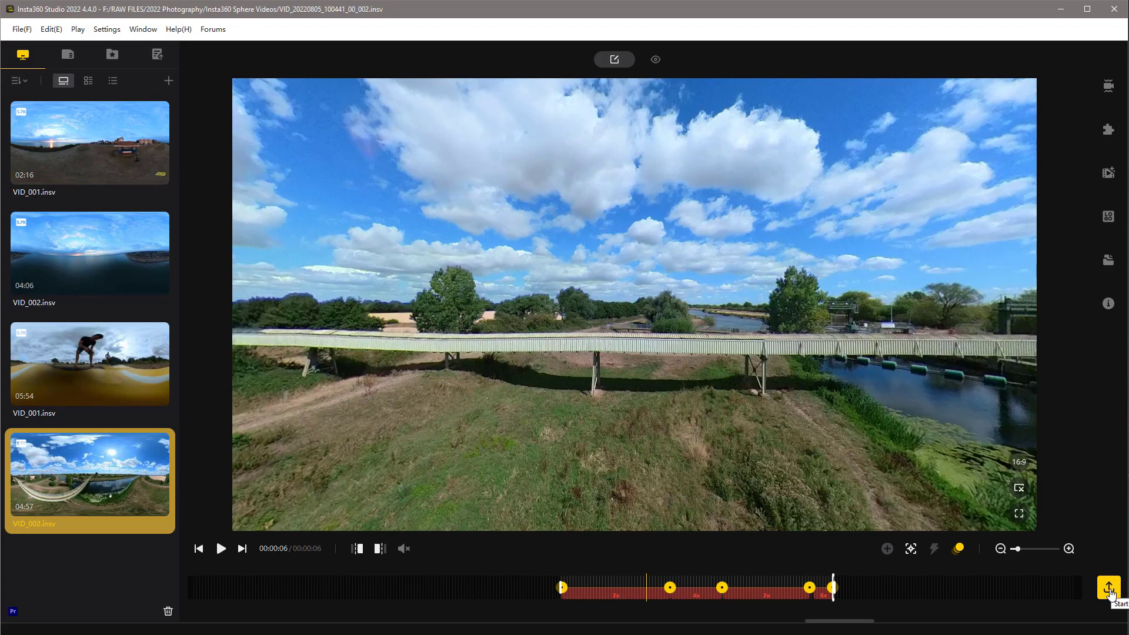
left_click(1109, 588)
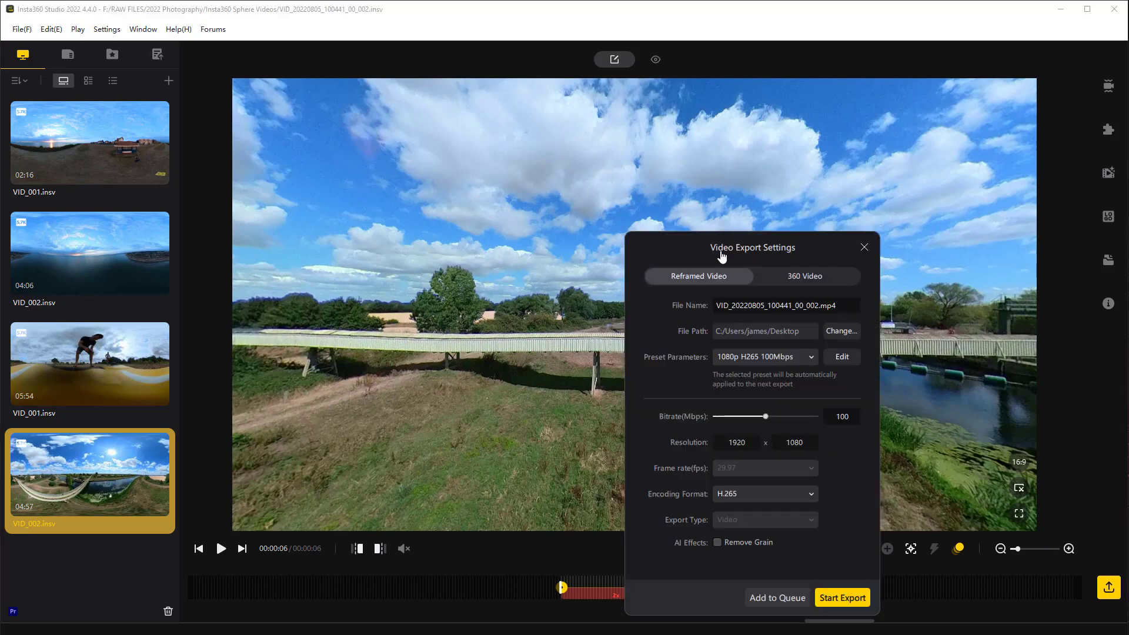
left_click_drag(719, 253, 489, 136)
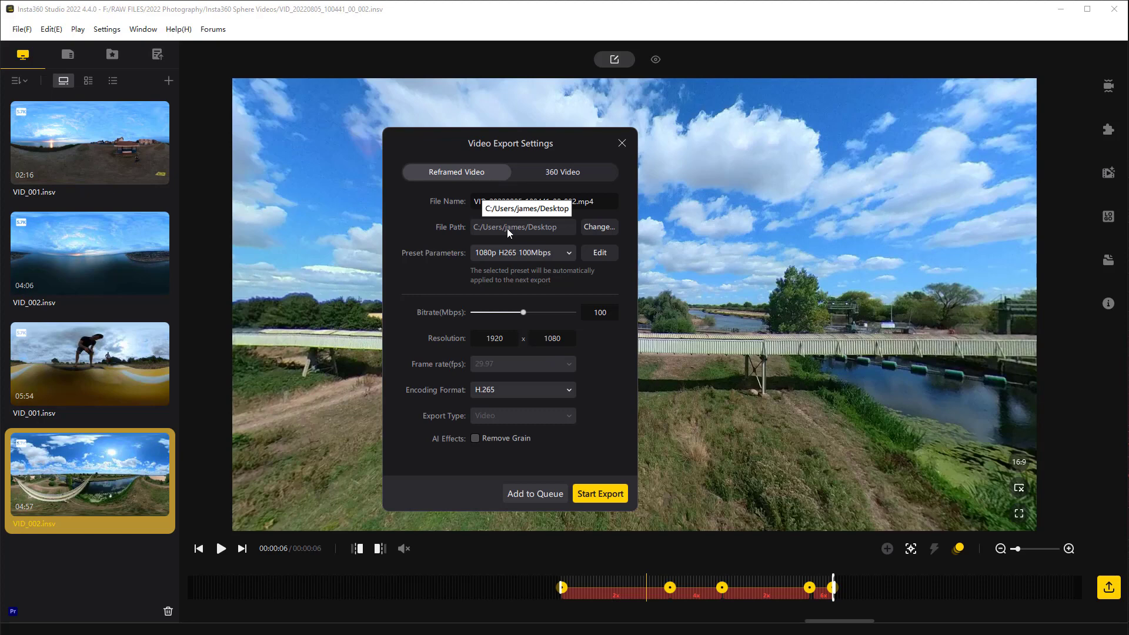
Step: Set the export preset to None and the bitrate to 100 Mbps, and check the available encoding formats
left_click(569, 252)
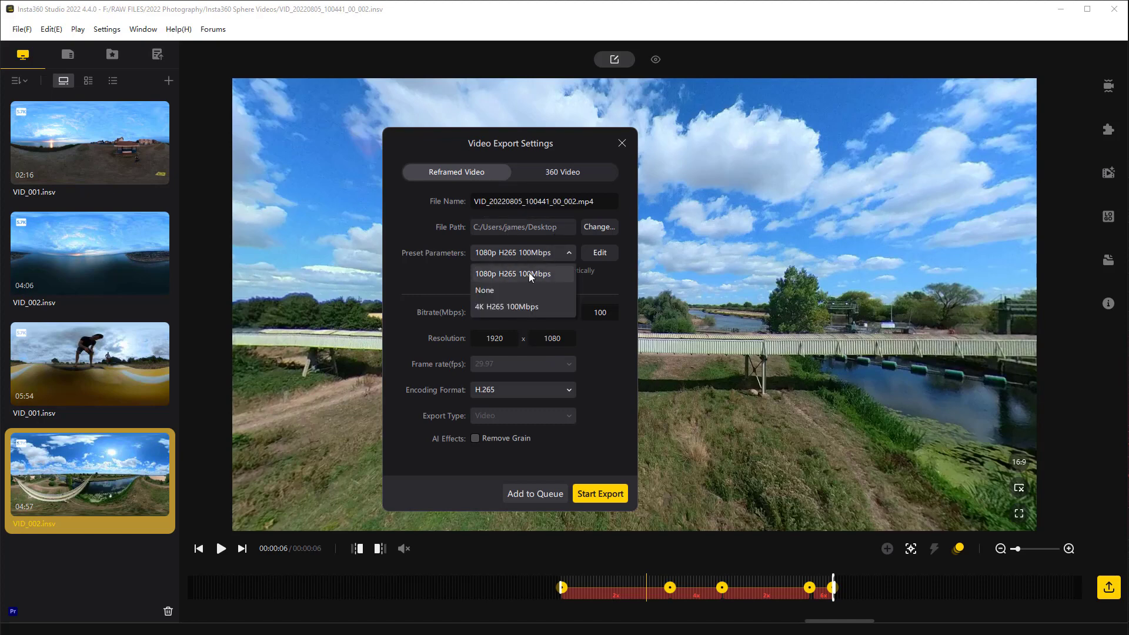
left_click(513, 292)
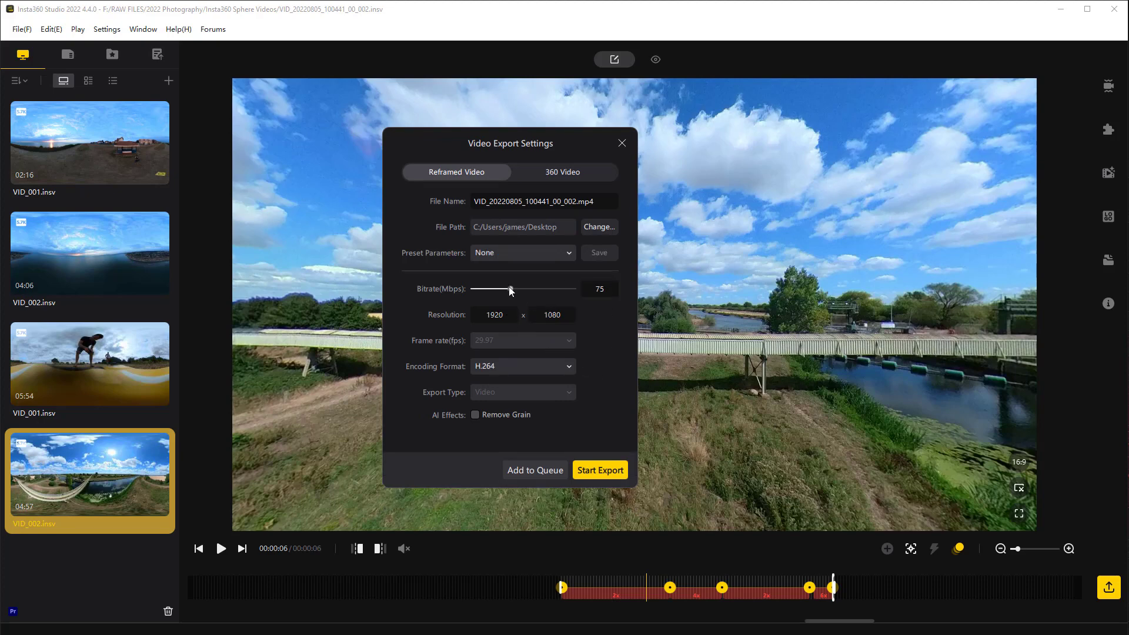
mouse_move(510, 289)
left_mouse_down()
mouse_move(589, 291)
mouse_move(524, 295)
left_mouse_up()
left_click(570, 366)
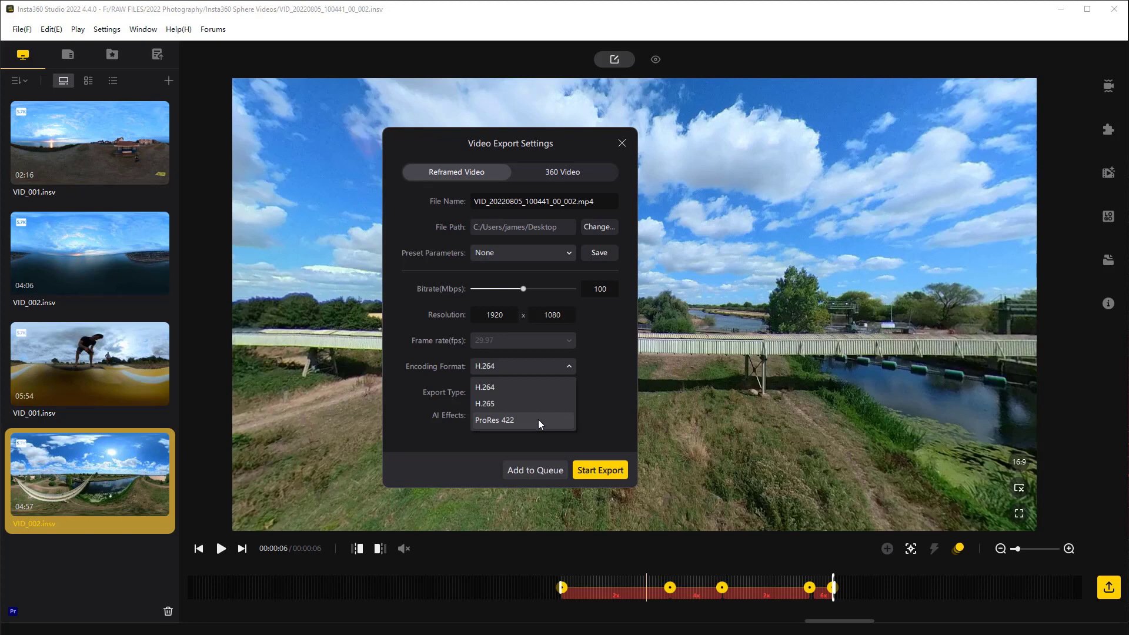
left_click(604, 330)
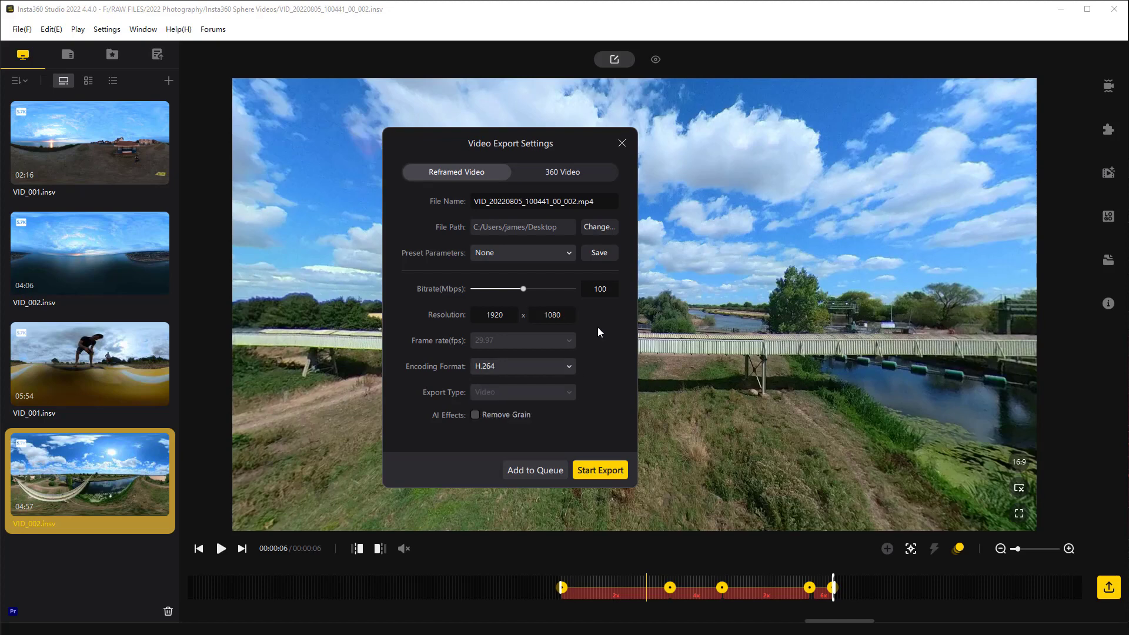